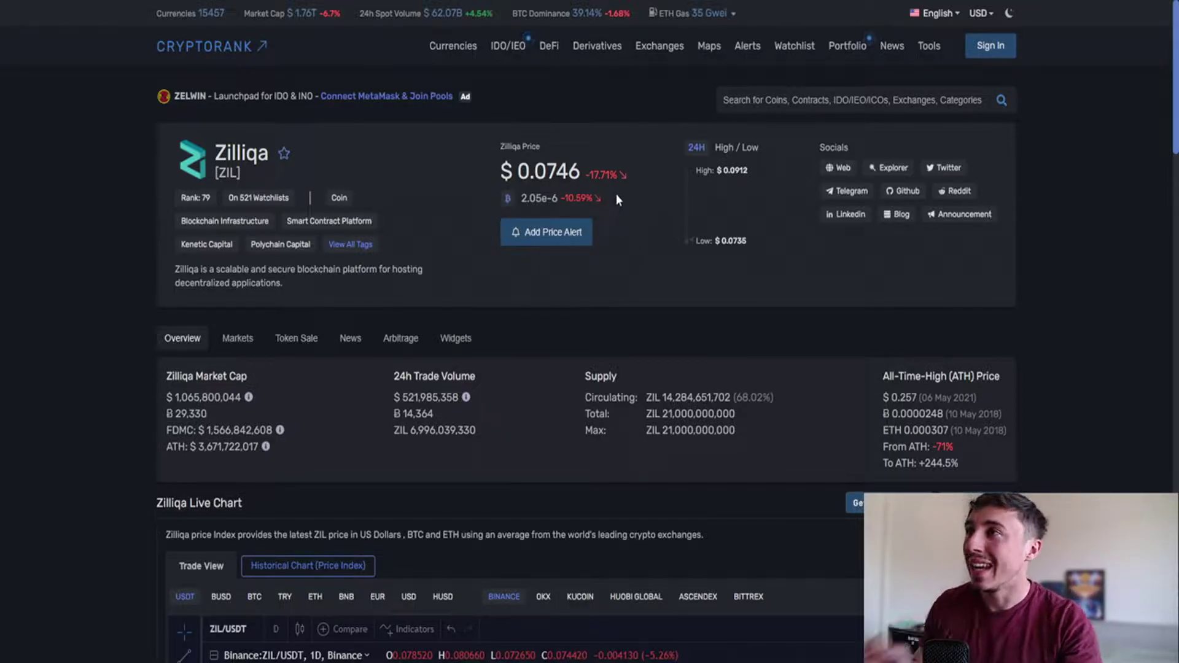
{"action": "scroll", "coordinate": [630, 272], "scroll_direction": "down", "scroll_amount": 3}
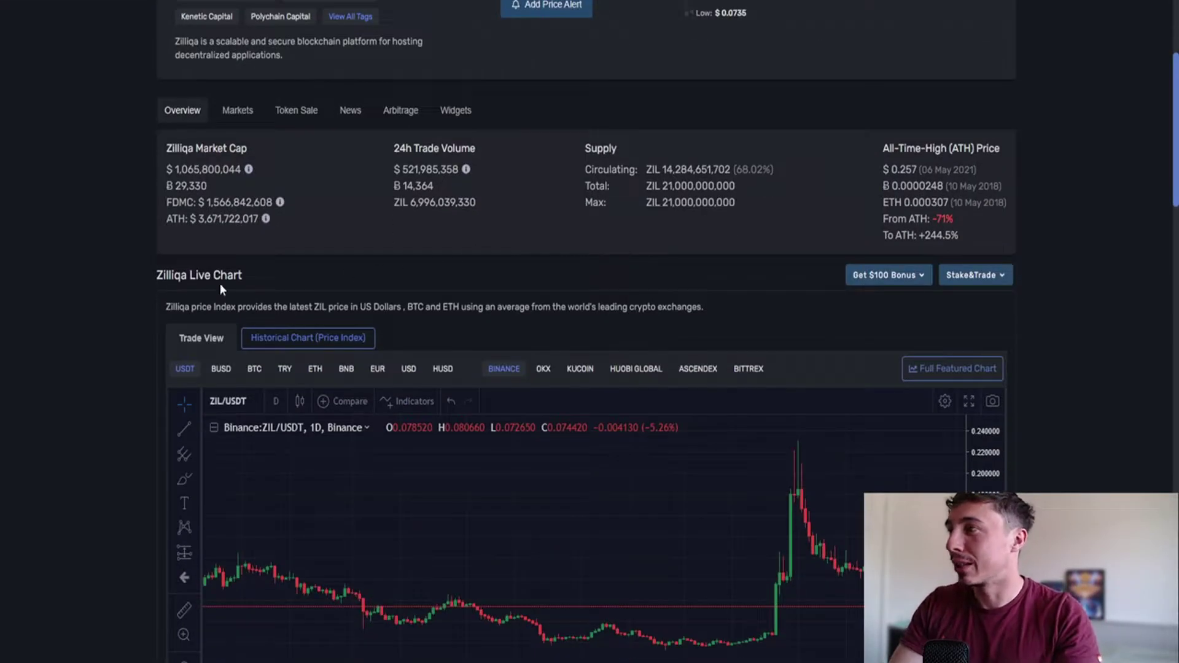
{"action": "scroll", "coordinate": [108, 285], "scroll_direction": "up", "scroll_amount": 1}
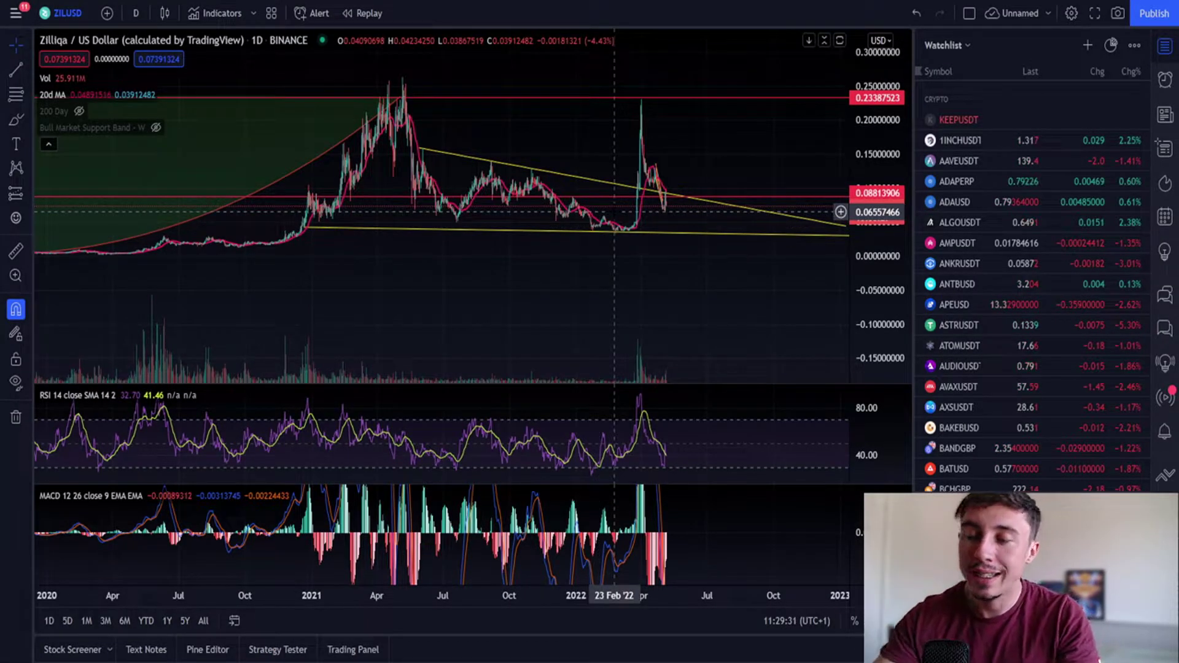
{"action": "scroll", "coordinate": [615, 213], "scroll_direction": "up", "scroll_amount": 2}
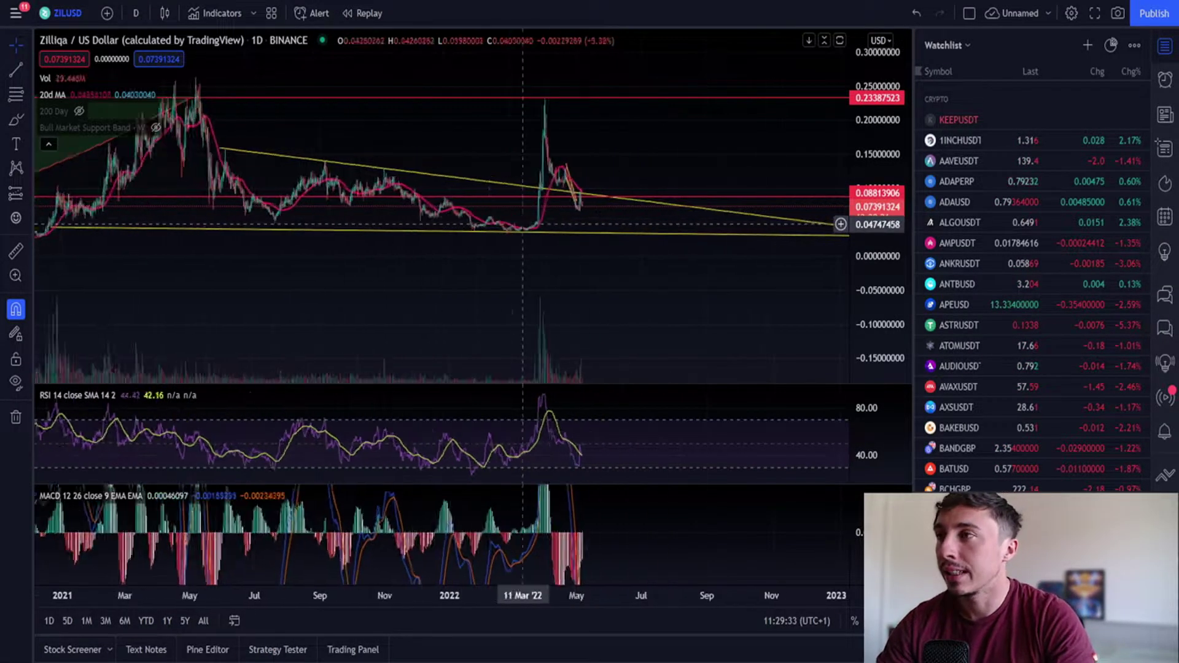
{"action": "scroll", "coordinate": [554, 220], "scroll_direction": "up", "scroll_amount": 2}
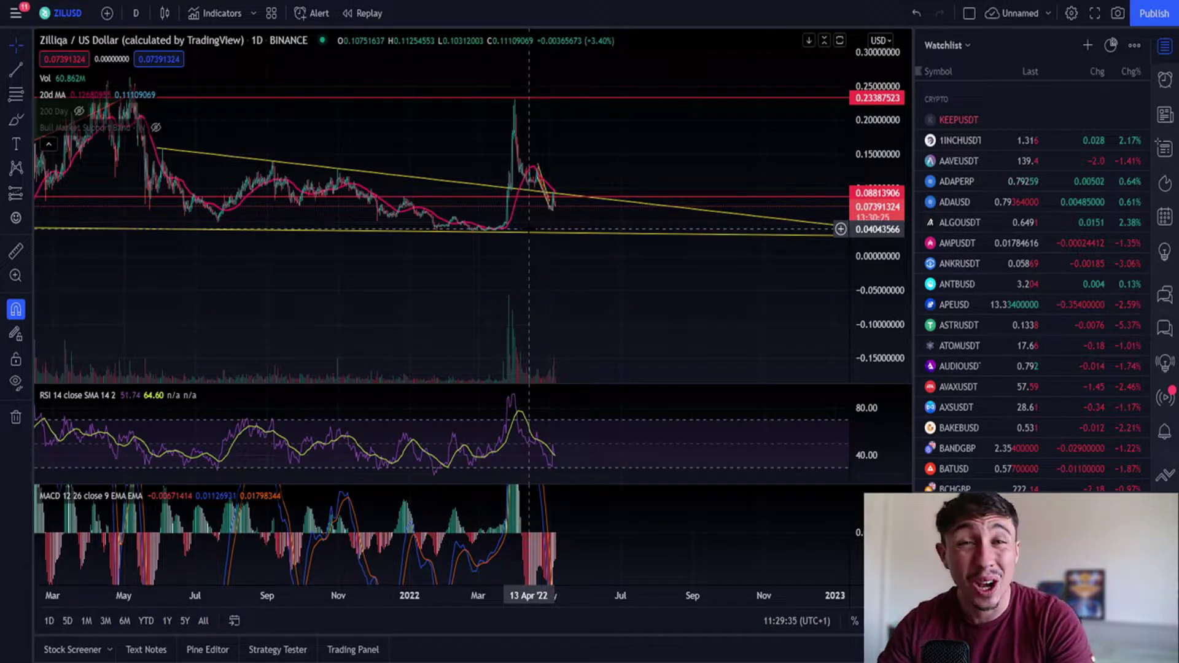
{"action": "scroll", "coordinate": [554, 217], "scroll_direction": "down", "scroll_amount": 2}
{"action": "scroll", "coordinate": [569, 223], "scroll_direction": "down", "scroll_amount": 2}
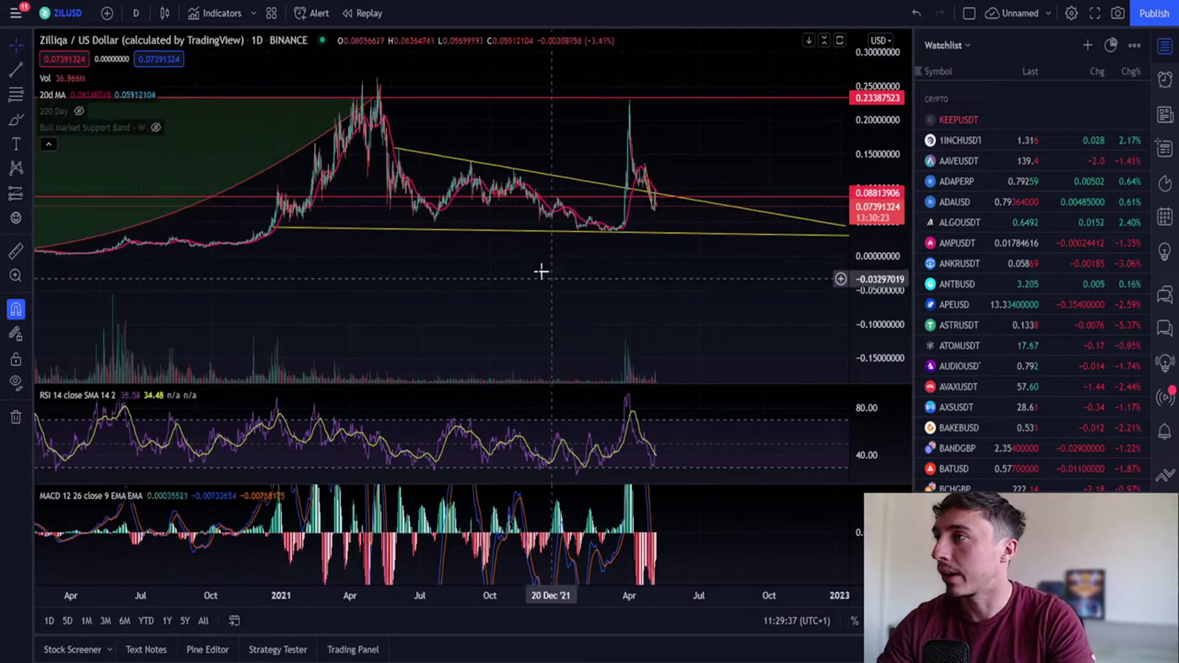
{"action": "scroll", "coordinate": [537, 252], "scroll_direction": "down", "scroll_amount": 3}
Step: Pan back to 2021–2022 price history and turn the upper trendline green, then red
{"action": "left_click_drag", "start_coordinate": [679, 311], "coordinate": [519, 217]}
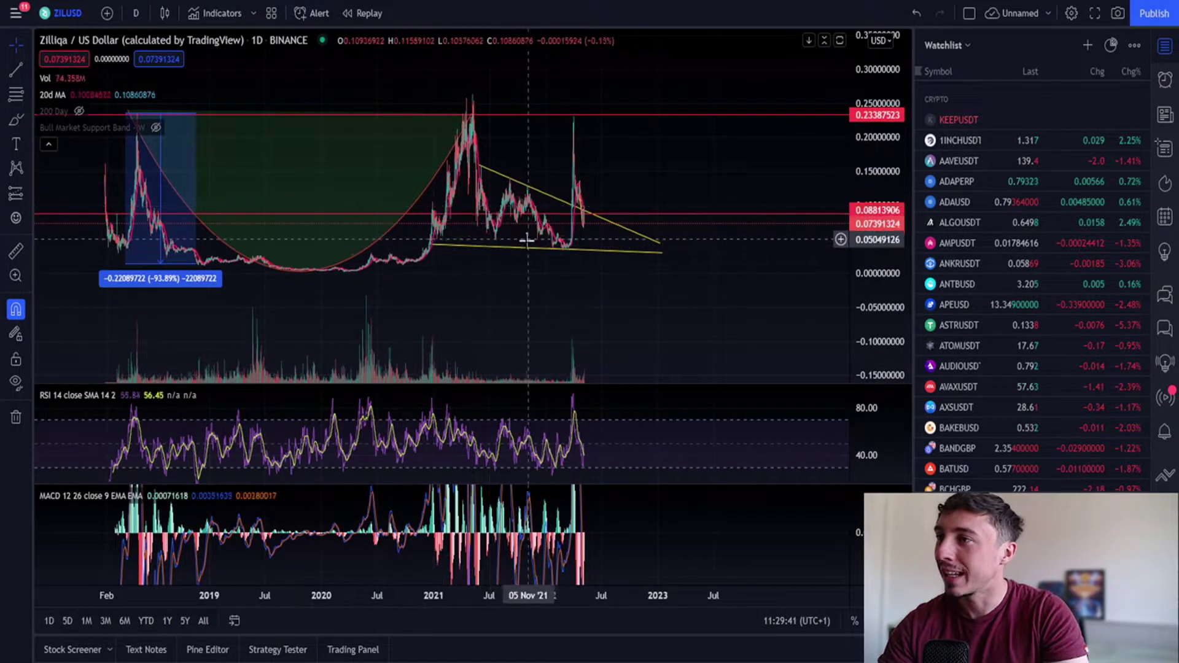
{"action": "scroll", "coordinate": [484, 312], "scroll_direction": "up", "scroll_amount": 1}
{"action": "scroll", "coordinate": [484, 312], "scroll_direction": "up", "scroll_amount": 1}
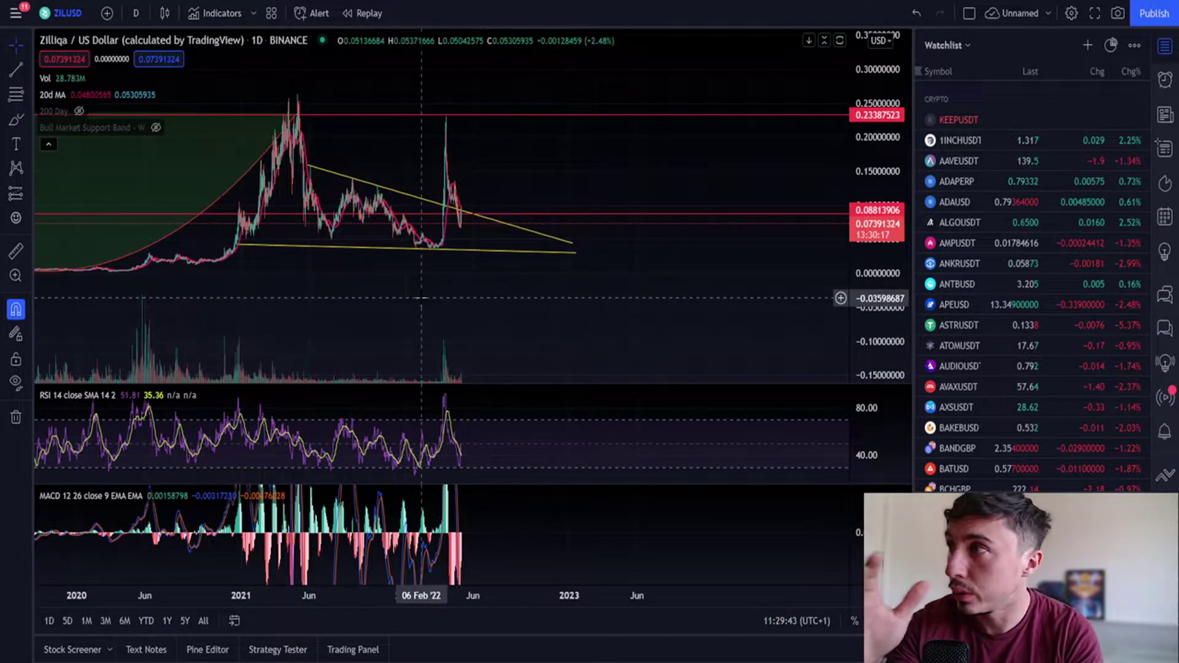
{"action": "left_click_drag", "start_coordinate": [311, 172], "coordinate": [362, 177]}
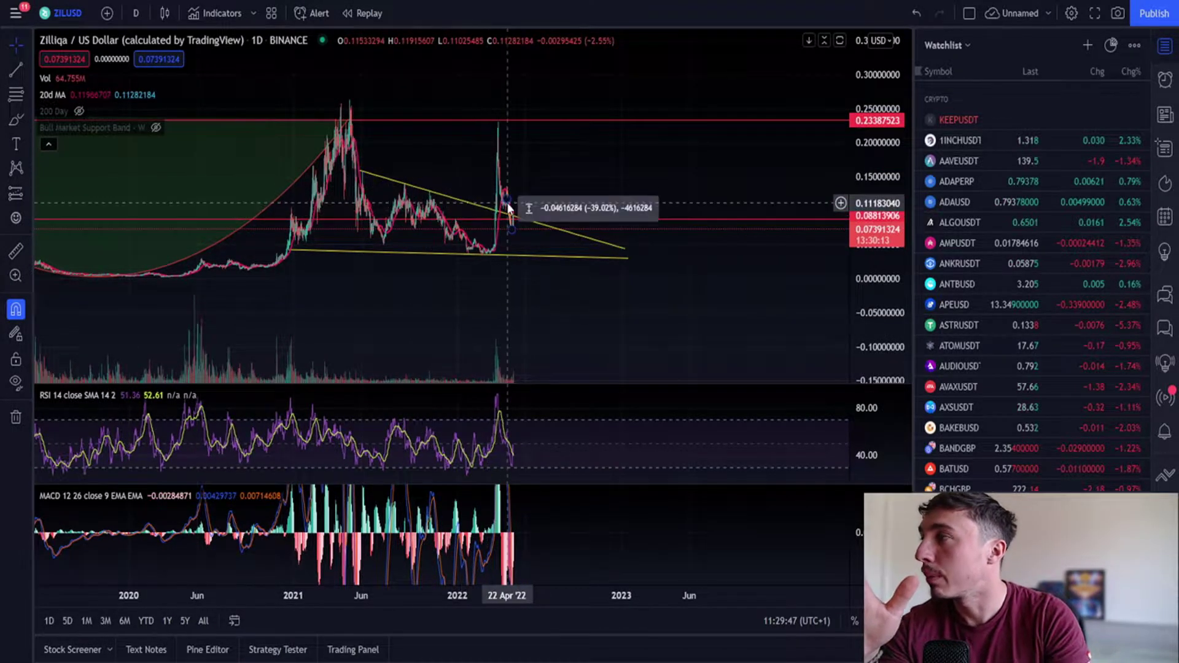
{"action": "scroll", "coordinate": [507, 210], "scroll_direction": "left", "scroll_amount": 3}
{"action": "scroll", "coordinate": [509, 204], "scroll_direction": "left", "scroll_amount": 3}
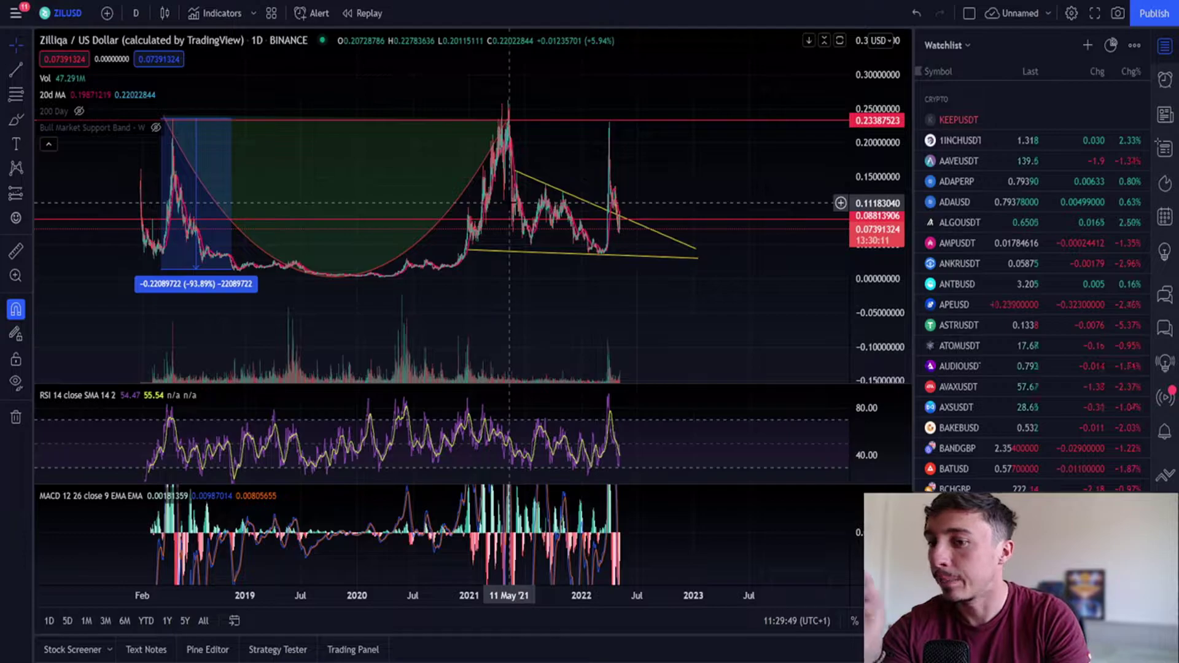
{"action": "scroll", "coordinate": [508, 203], "scroll_direction": "up", "scroll_amount": 5}
{"action": "mouse_move", "coordinate": [236, 172]}
{"action": "left_mouse_down"}
{"action": "mouse_move", "coordinate": [706, 172]}
{"action": "mouse_move", "coordinate": [643, 224]}
{"action": "left_mouse_up"}
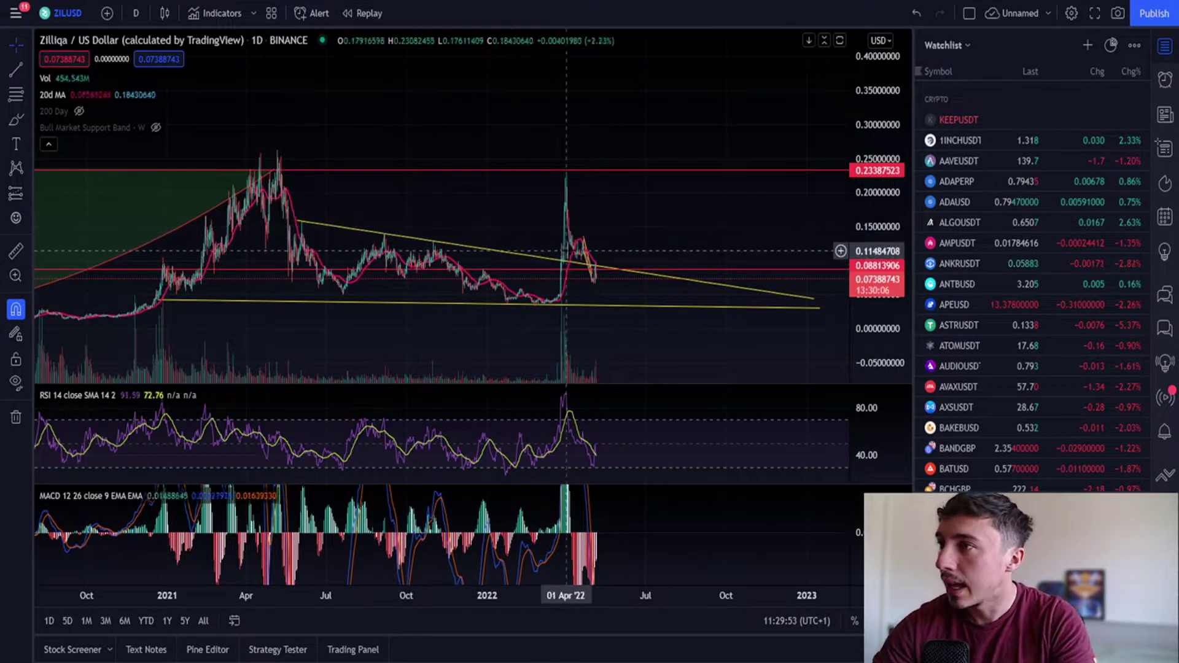
{"action": "left_click", "coordinate": [577, 265]}
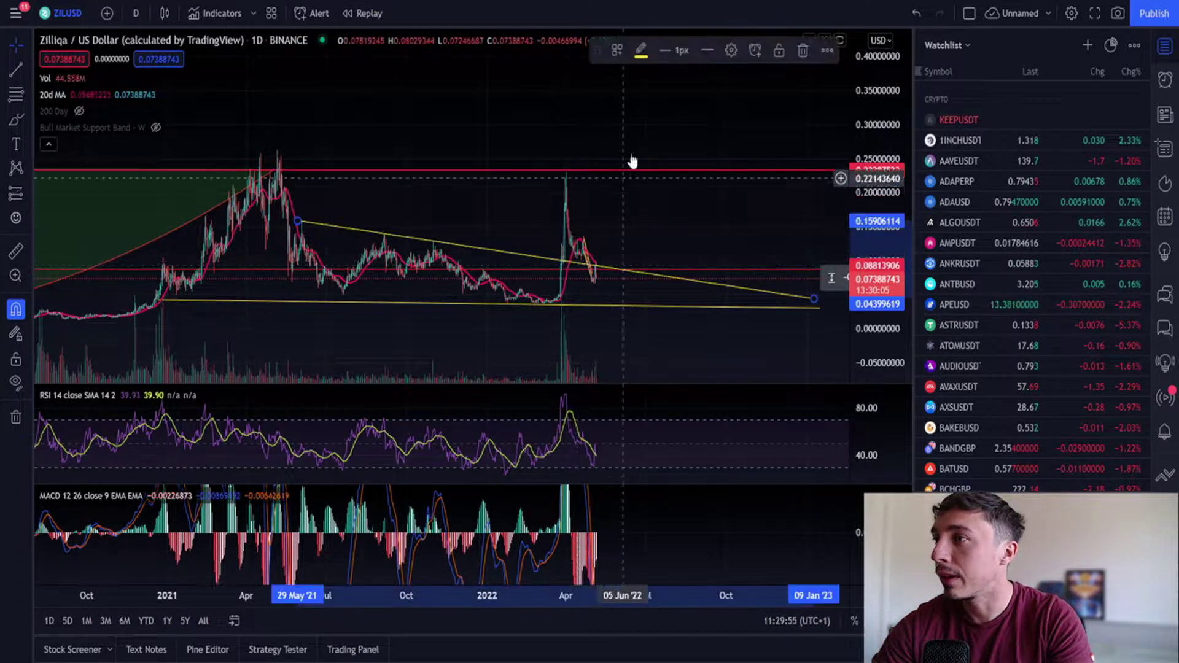
{"action": "left_click", "coordinate": [642, 51]}
{"action": "left_click", "coordinate": [683, 96]}
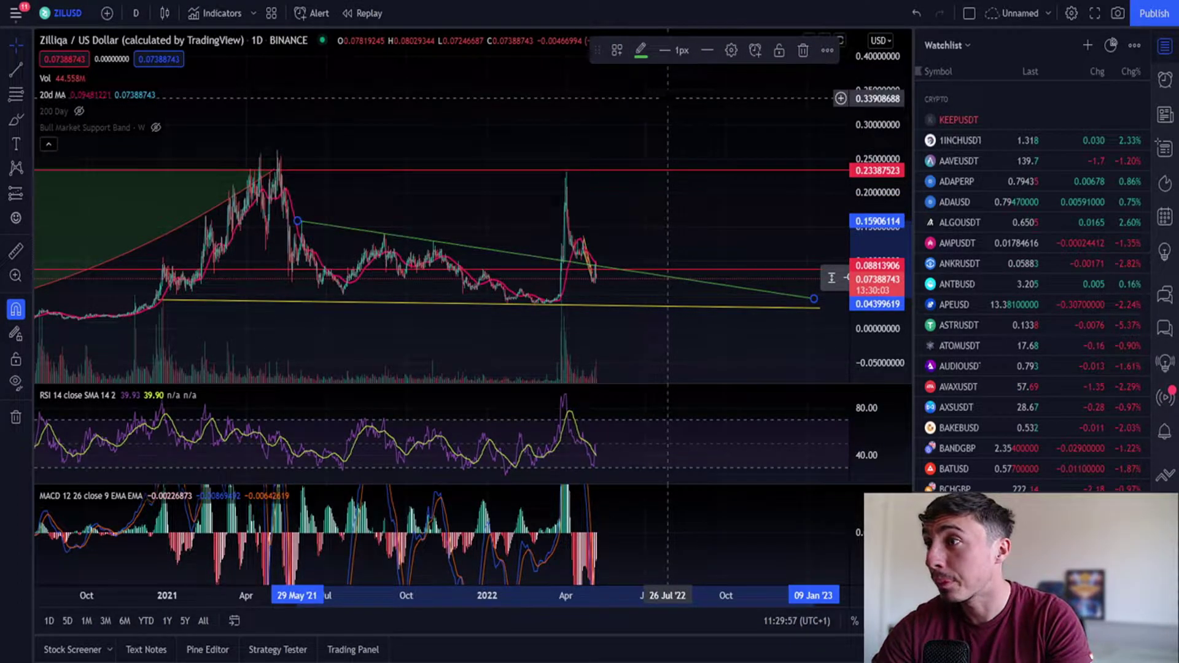
{"action": "left_click", "coordinate": [641, 54]}
{"action": "left_click", "coordinate": [642, 99]}
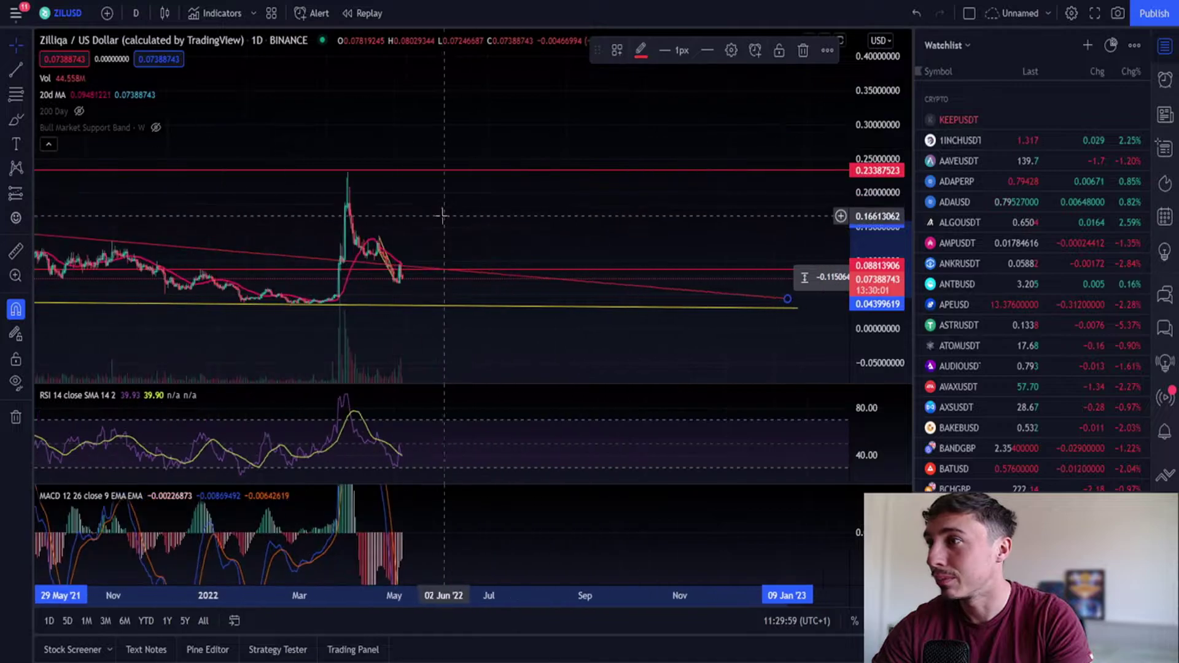
{"action": "scroll", "coordinate": [442, 211], "scroll_direction": "up", "scroll_amount": 5}
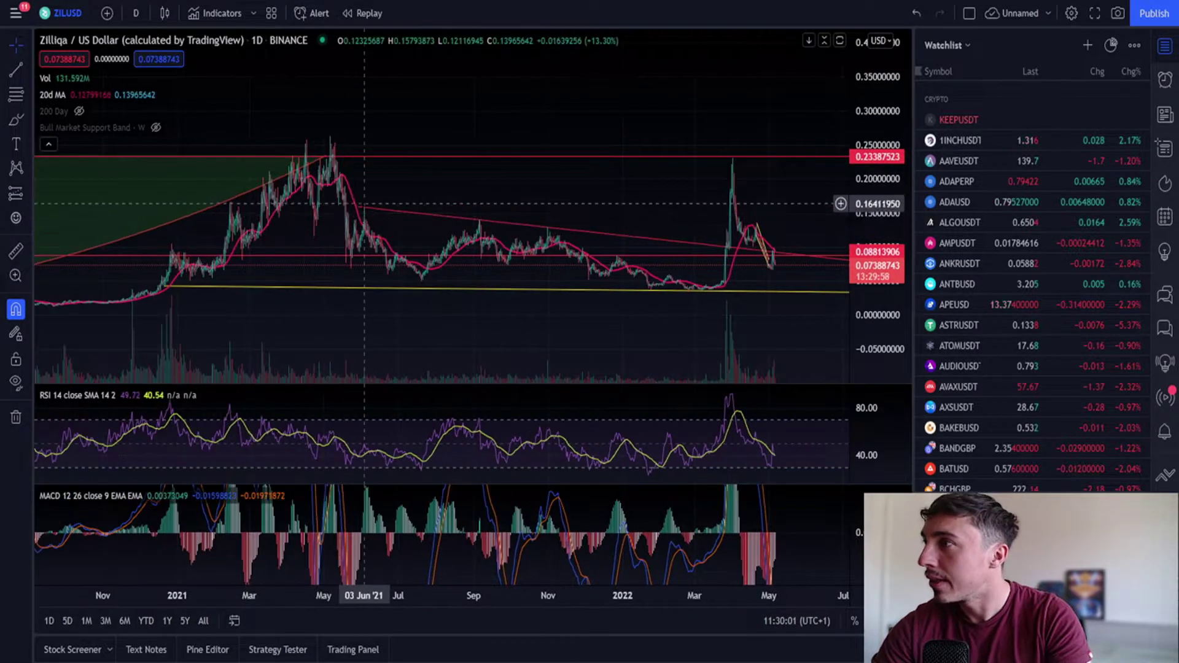
{"action": "scroll", "coordinate": [646, 296], "scroll_direction": "up", "scroll_amount": 3}
{"action": "scroll", "coordinate": [507, 295], "scroll_direction": "up", "scroll_amount": 3}
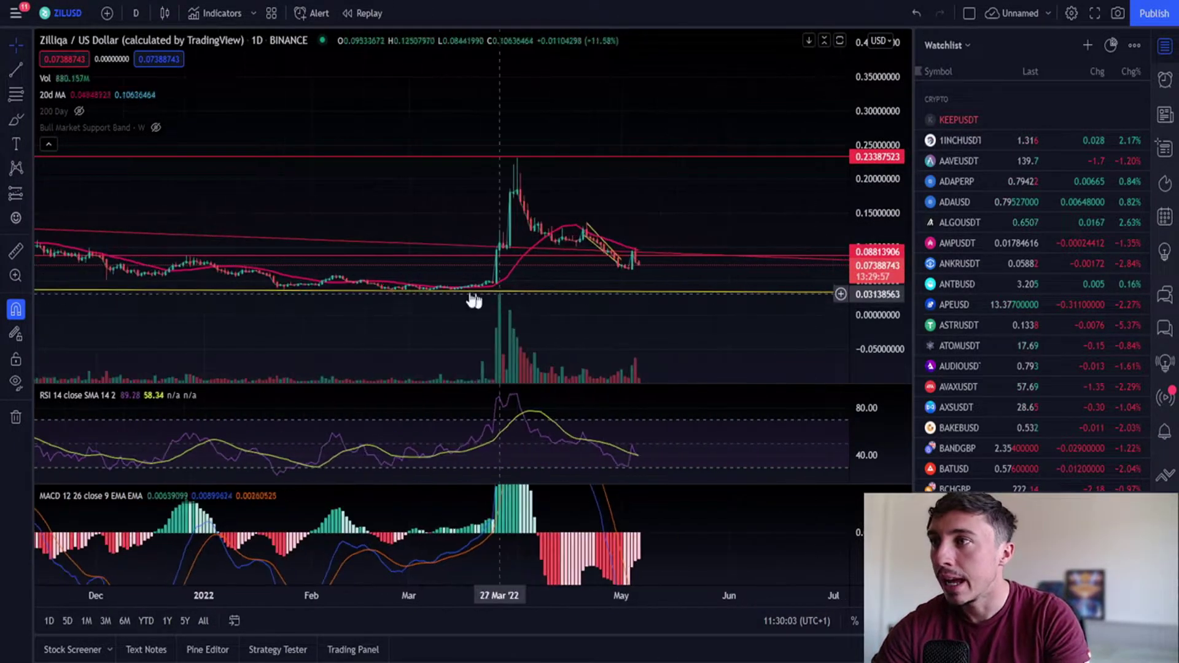
{"action": "scroll", "coordinate": [612, 249], "scroll_direction": "up", "scroll_amount": 2}
{"action": "scroll", "coordinate": [608, 212], "scroll_direction": "up", "scroll_amount": 2}
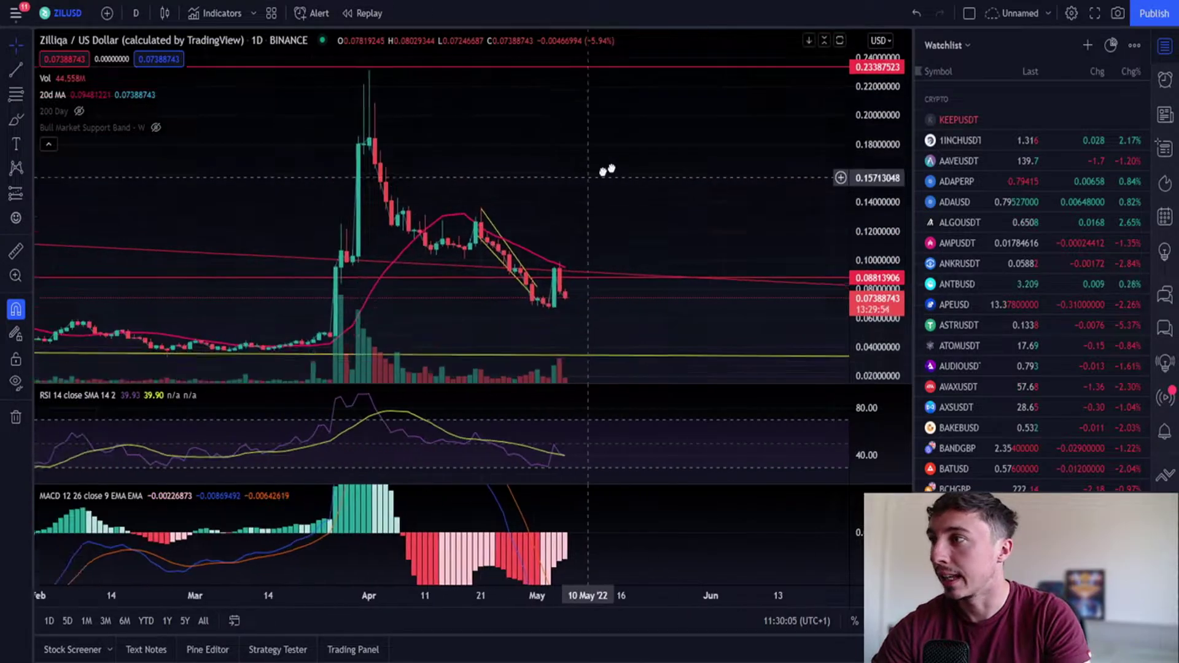
{"action": "scroll", "coordinate": [617, 185], "scroll_direction": "up", "scroll_amount": 2}
{"action": "scroll", "coordinate": [572, 156], "scroll_direction": "up", "scroll_amount": 2}
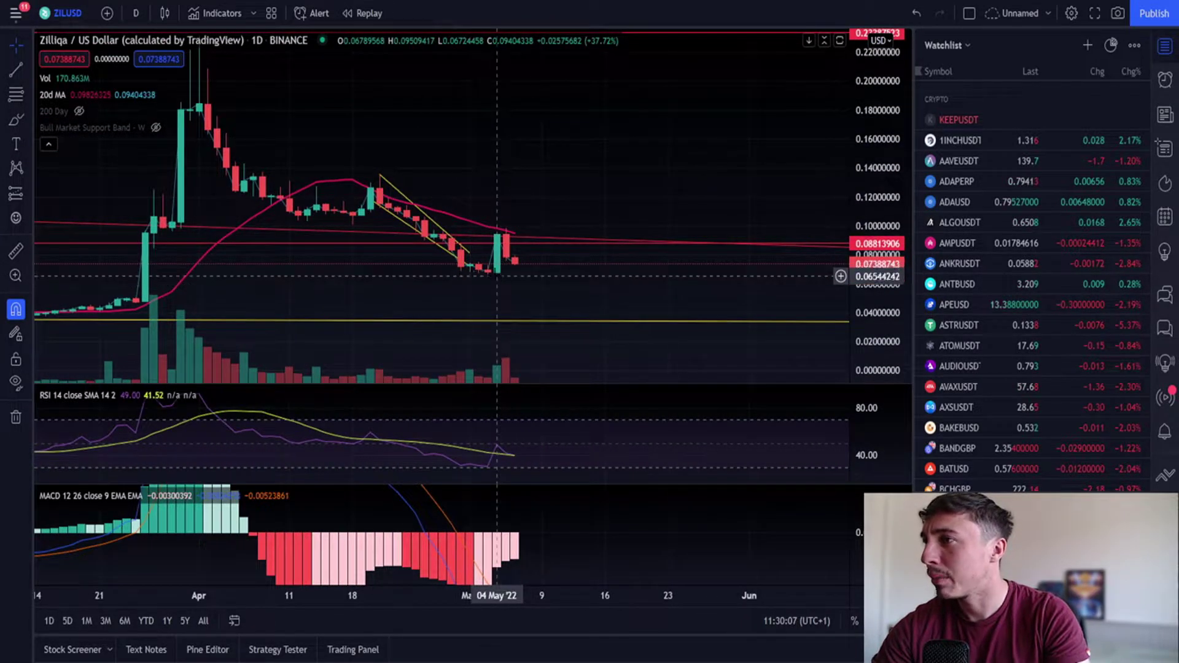
Step: Try a vertical line at the latest candles, then discard it
{"action": "left_click", "coordinate": [28, 73]}
{"action": "left_click", "coordinate": [66, 150]}
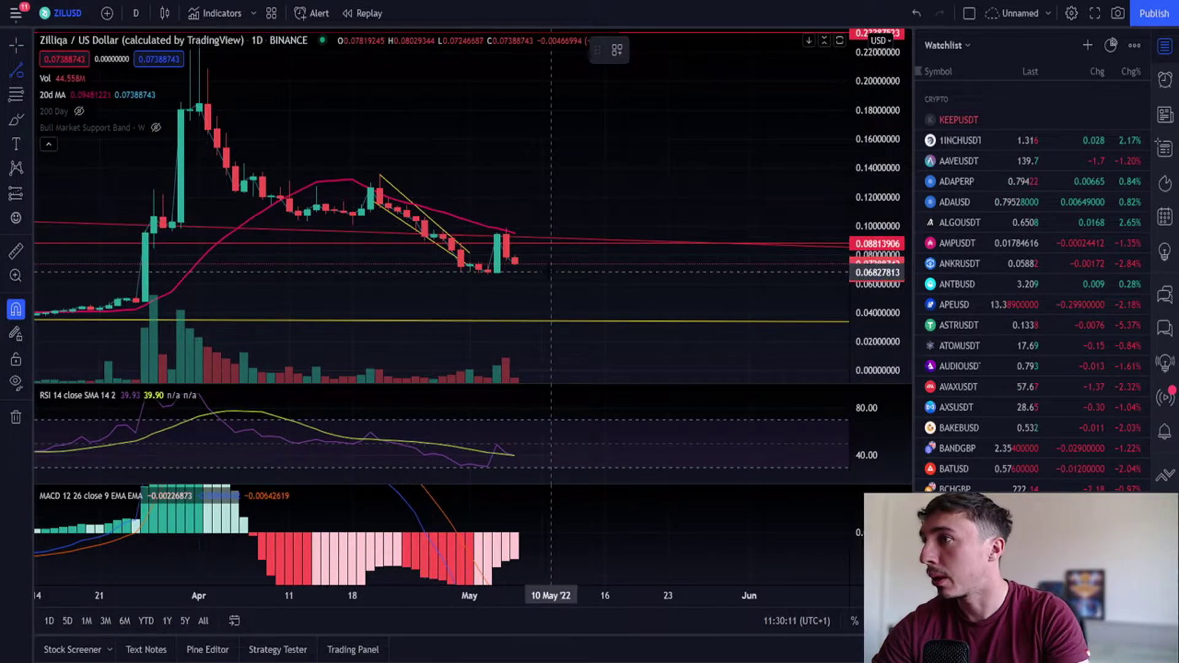
{"action": "left_click", "coordinate": [551, 237]}
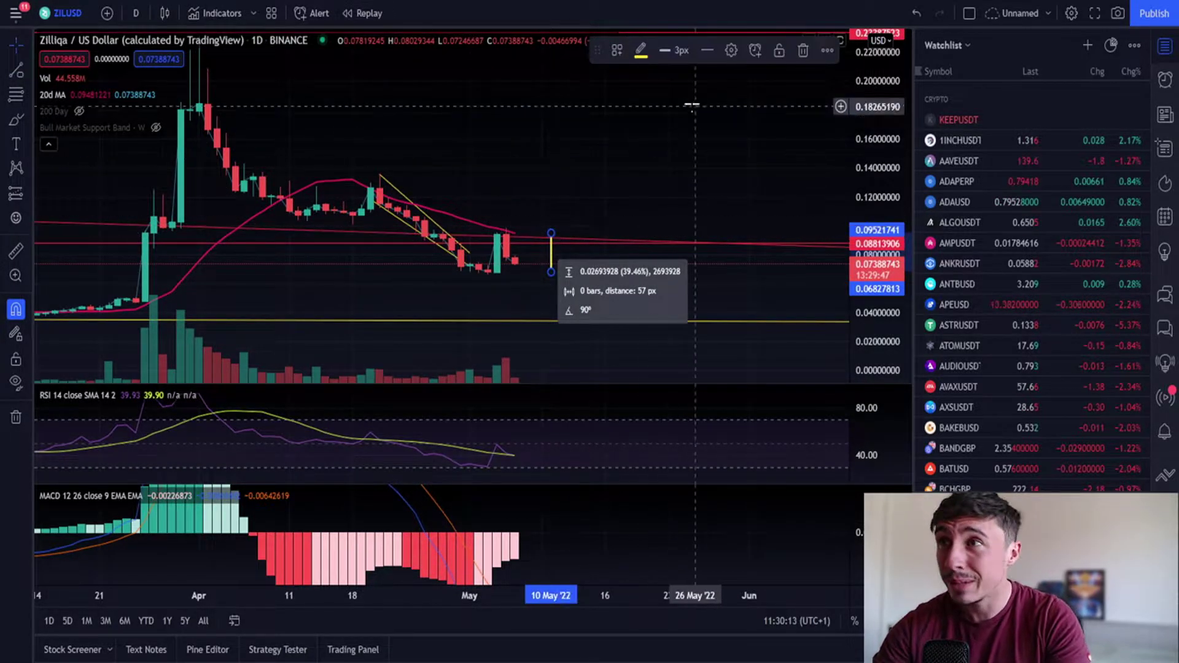
{"action": "left_click", "coordinate": [804, 57]}
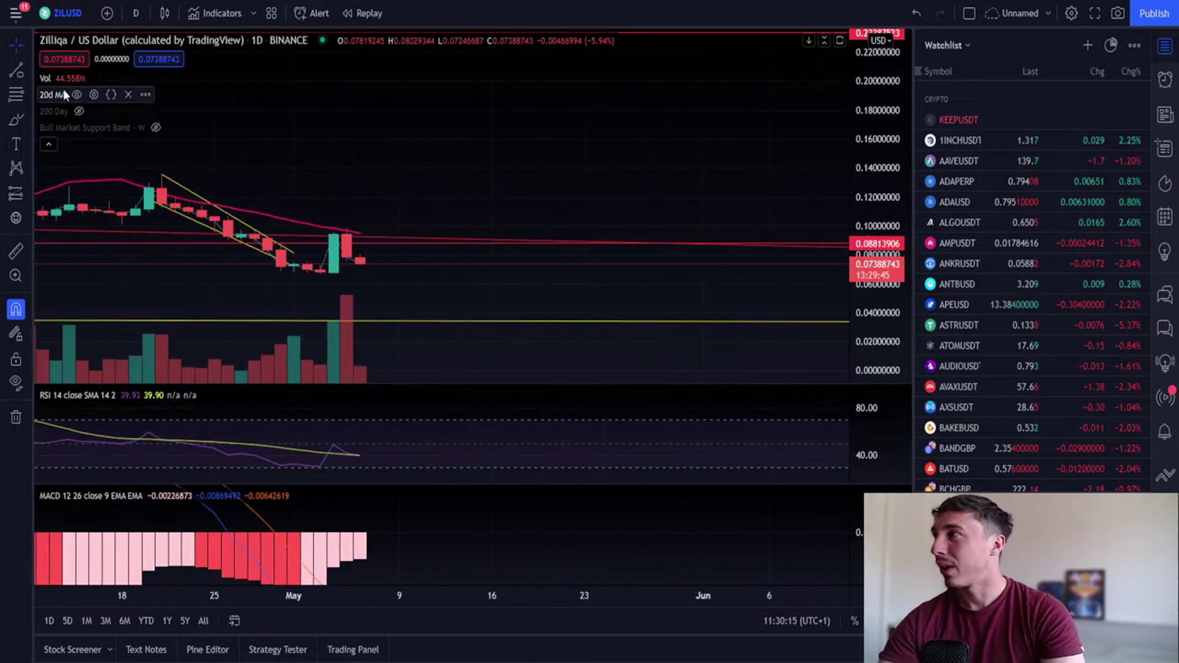
{"action": "scroll", "coordinate": [613, 137], "scroll_direction": "up", "scroll_amount": 3}
{"action": "scroll", "coordinate": [613, 137], "scroll_direction": "up", "scroll_amount": 2}
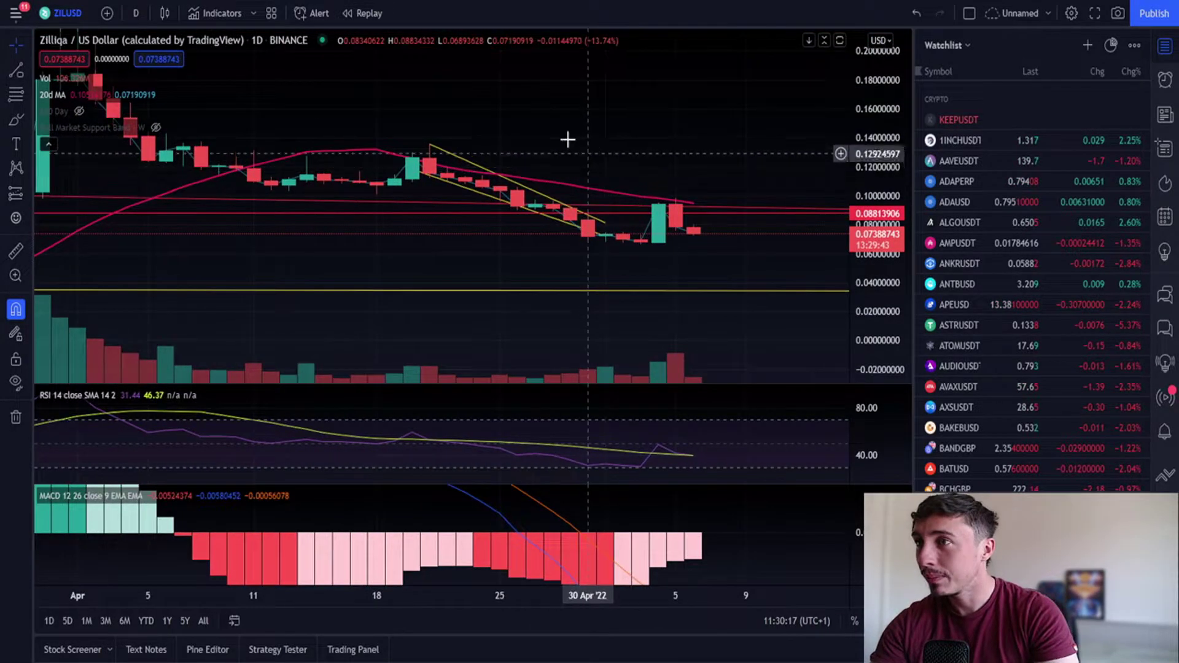
Step: Switch to 1-hour candles and pan to the recent hourly rally
{"action": "left_click", "coordinate": [135, 13]}
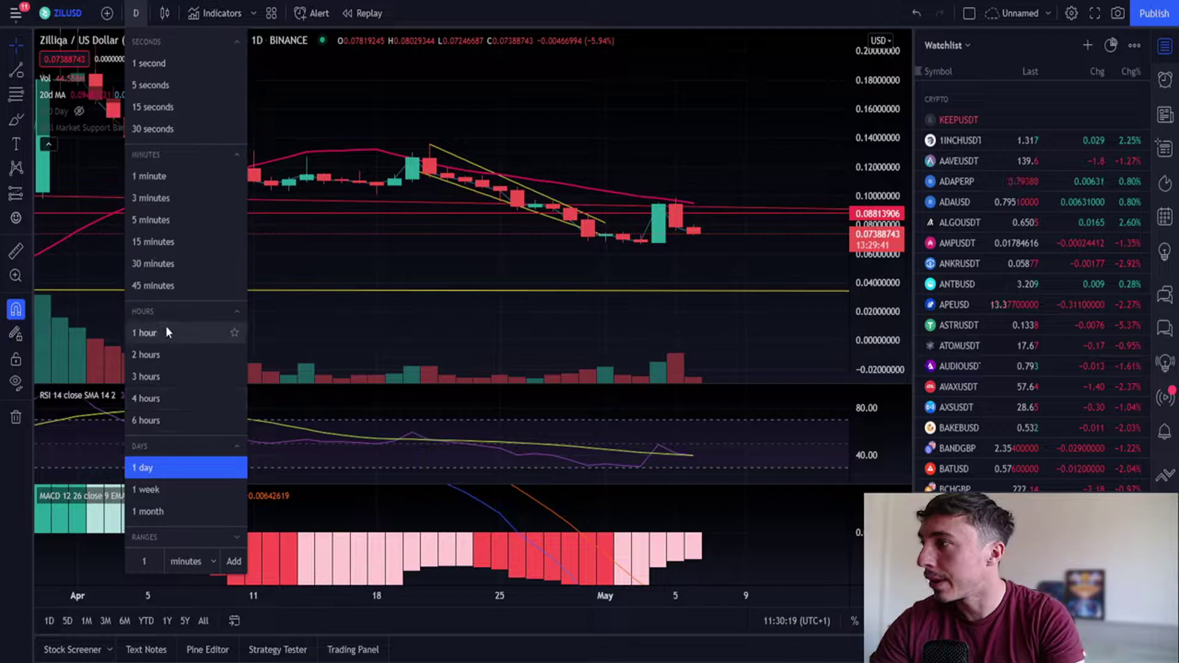
{"action": "left_click", "coordinate": [146, 333]}
{"action": "scroll", "coordinate": [553, 276], "scroll_direction": "down", "scroll_amount": 5}
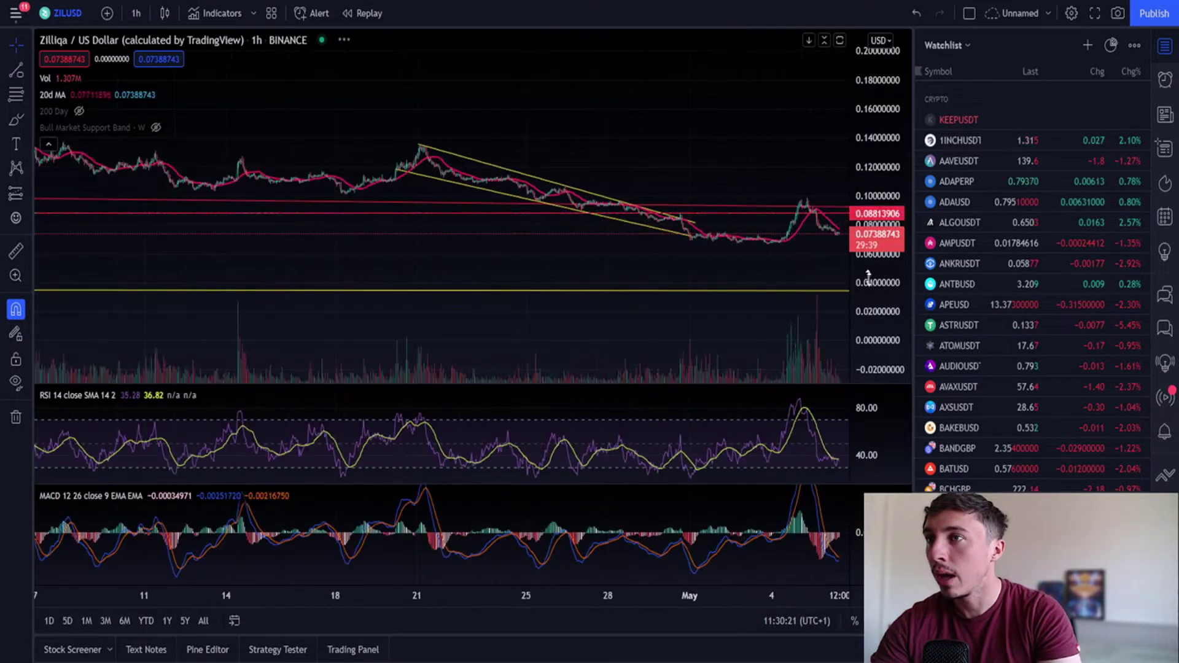
{"action": "scroll", "coordinate": [867, 278], "scroll_direction": "up", "scroll_amount": 2}
{"action": "scroll", "coordinate": [756, 282], "scroll_direction": "up", "scroll_amount": 3}
{"action": "scroll", "coordinate": [755, 282], "scroll_direction": "up", "scroll_amount": 3}
{"action": "scroll", "coordinate": [524, 176], "scroll_direction": "up", "scroll_amount": 2}
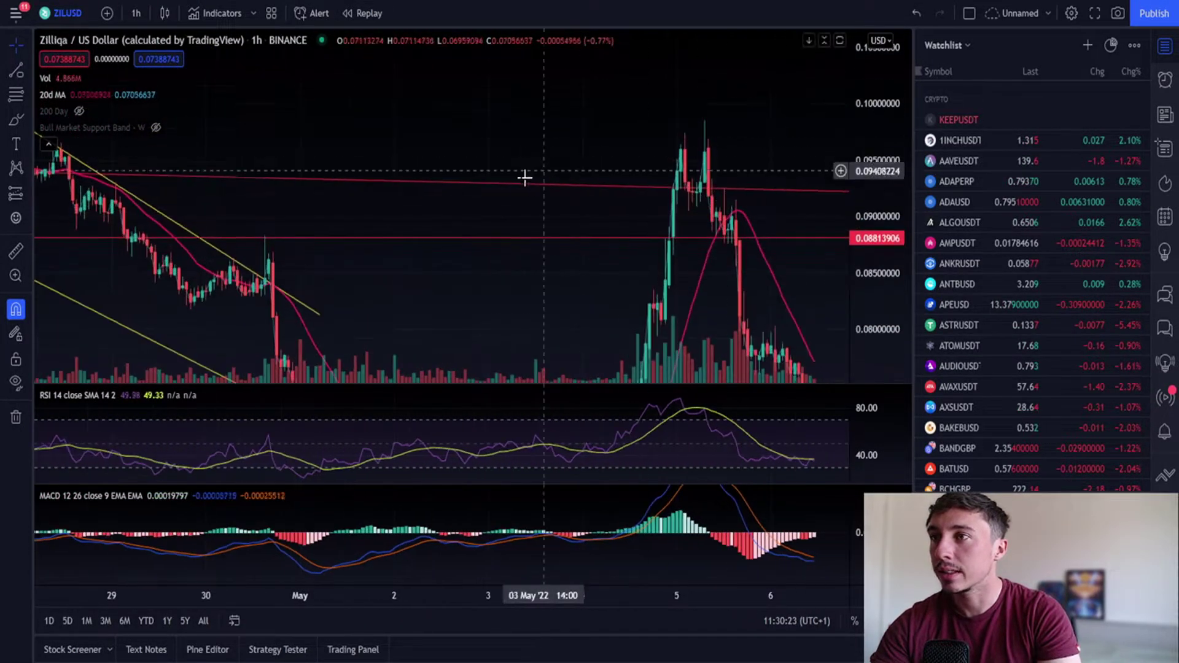
{"action": "mouse_move", "coordinate": [525, 177]}
{"action": "left_mouse_down"}
{"action": "mouse_move", "coordinate": [360, 143]}
{"action": "mouse_move", "coordinate": [298, 200]}
{"action": "left_mouse_up"}
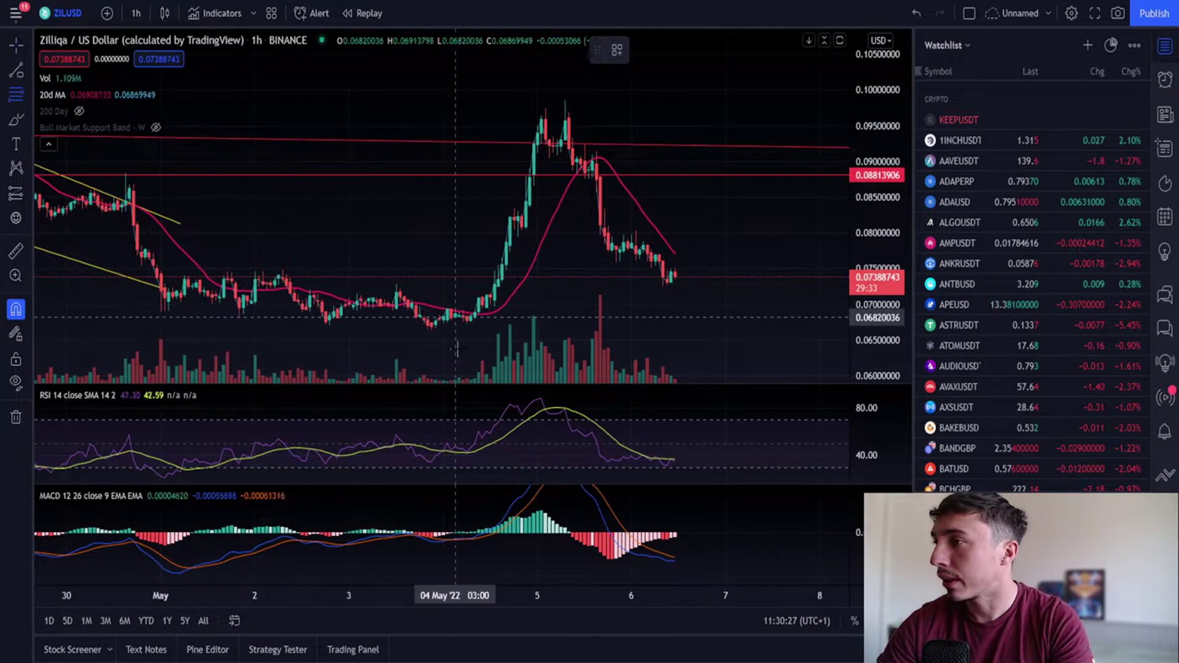
Step: Draw a Fibonacci retracement from the swing low to the rally high, then delete it
{"action": "left_click", "coordinate": [424, 324]}
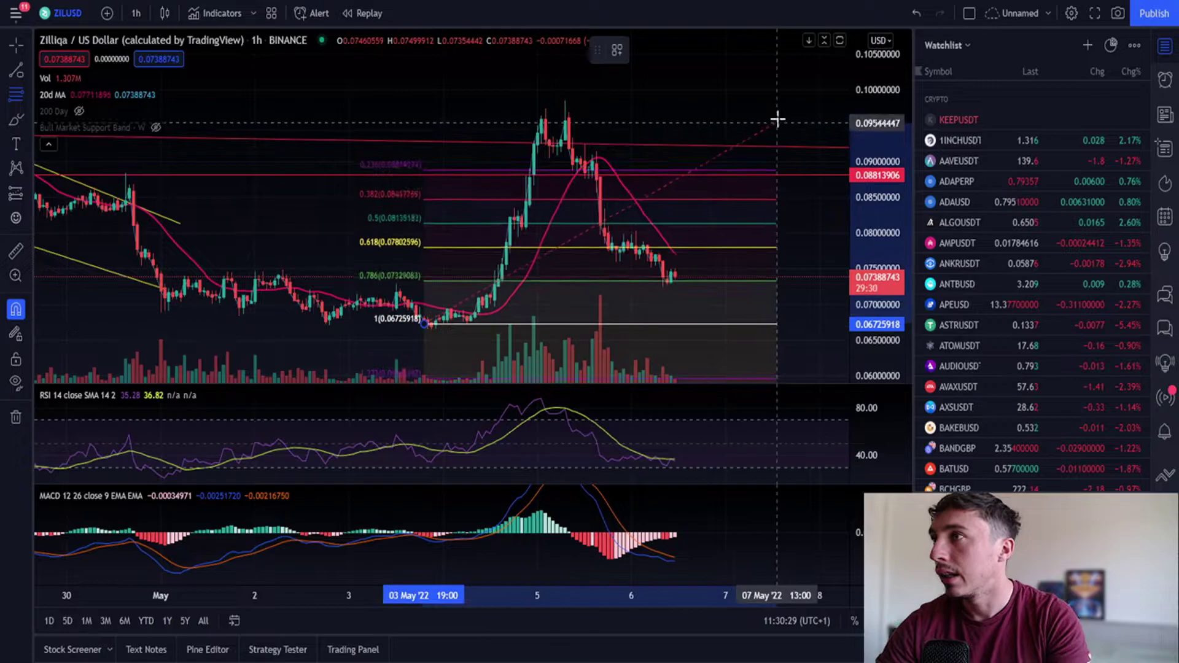
{"action": "left_click", "coordinate": [795, 102]}
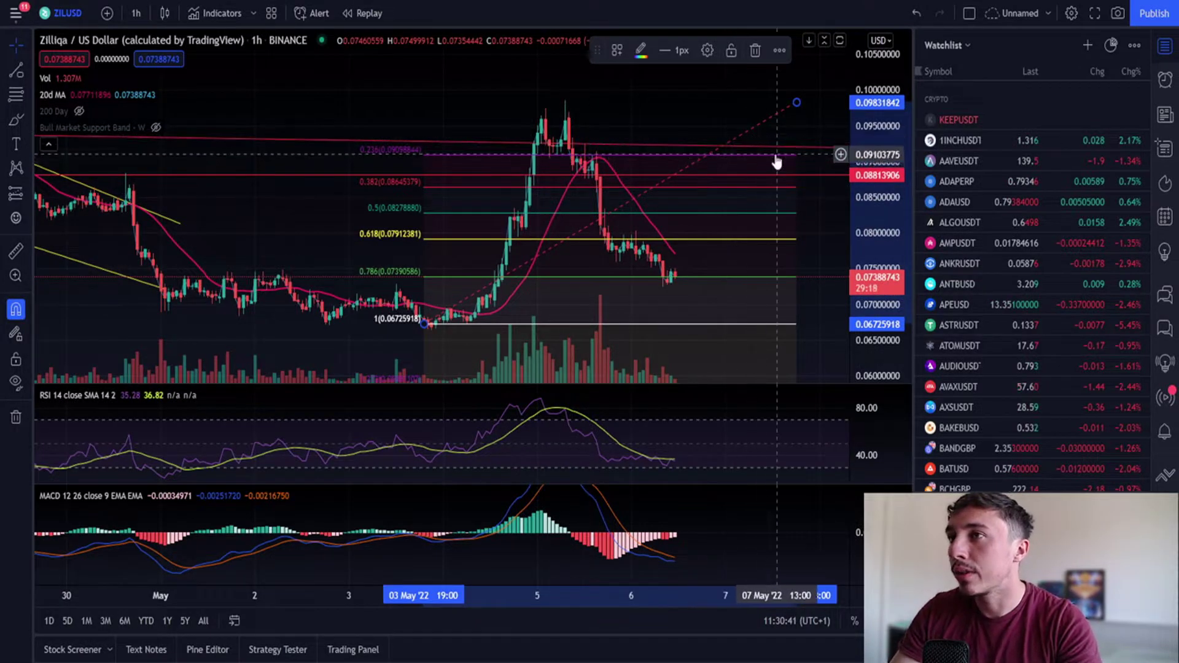
{"action": "left_click", "coordinate": [757, 53]}
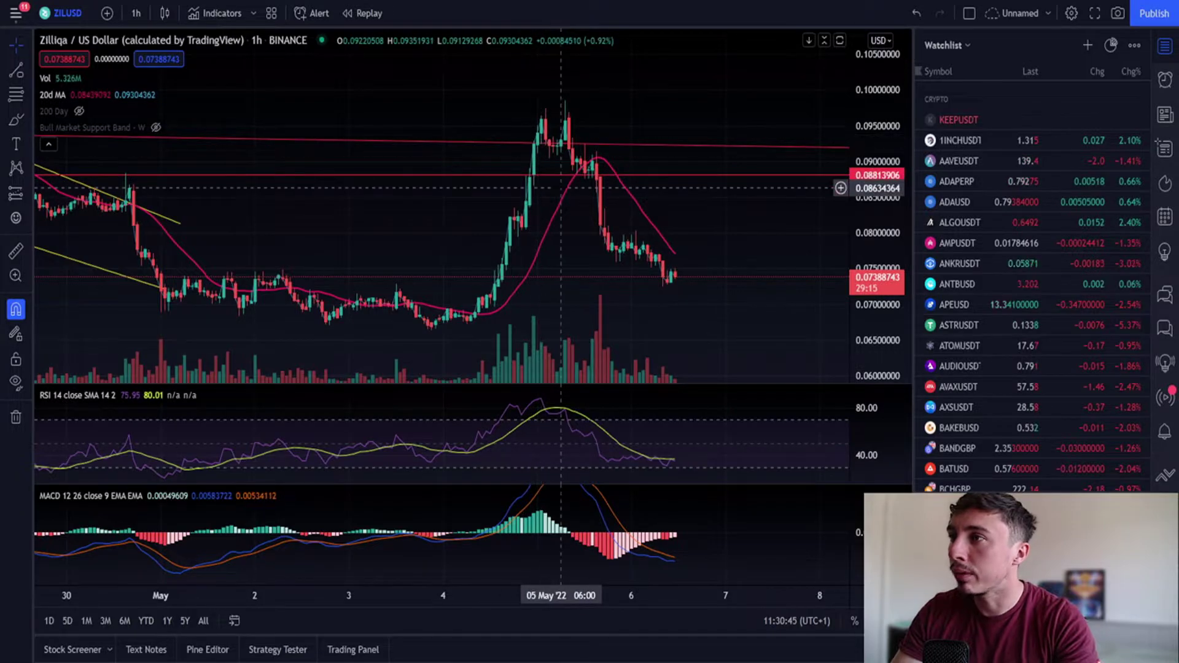
{"action": "scroll", "coordinate": [546, 189], "scroll_direction": "up", "scroll_amount": 2}
{"action": "scroll", "coordinate": [554, 185], "scroll_direction": "up", "scroll_amount": 2}
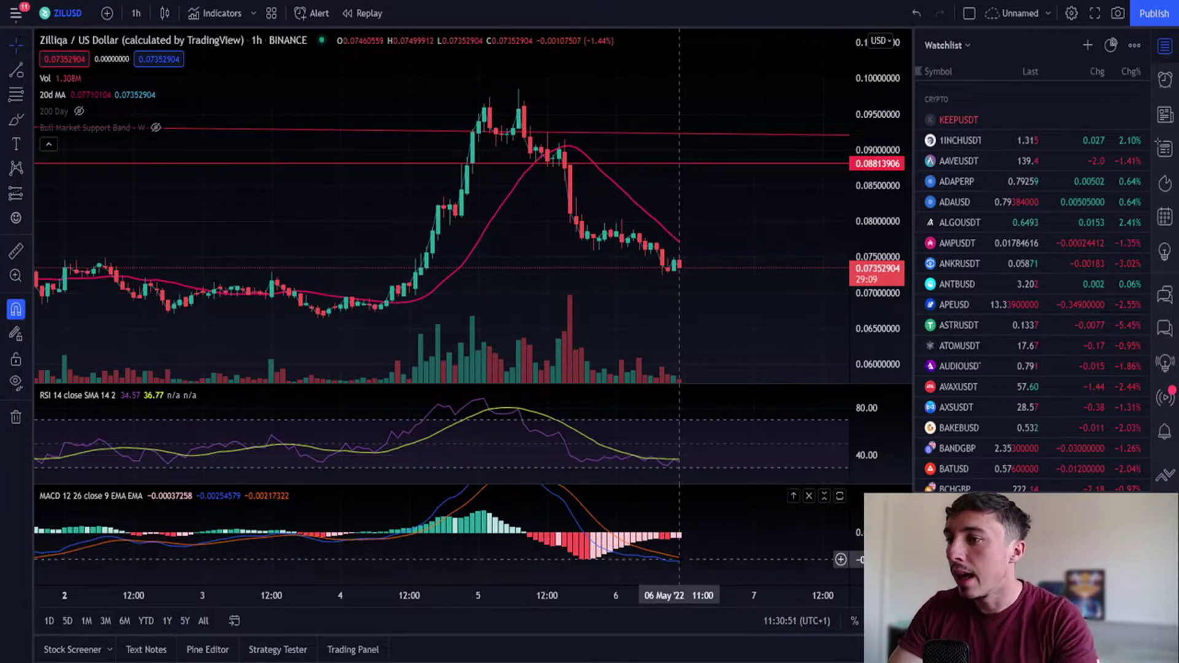
{"action": "scroll", "coordinate": [680, 560], "scroll_direction": "down", "scroll_amount": 2}
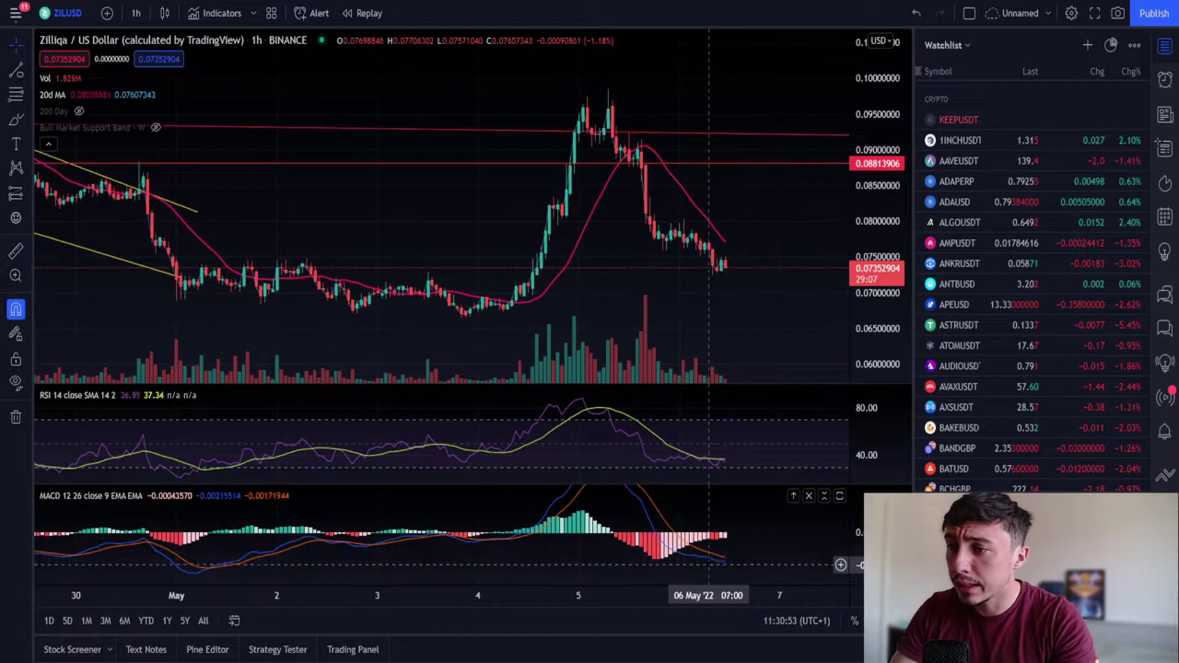
{"action": "scroll", "coordinate": [563, 313], "scroll_direction": "up", "scroll_amount": 2}
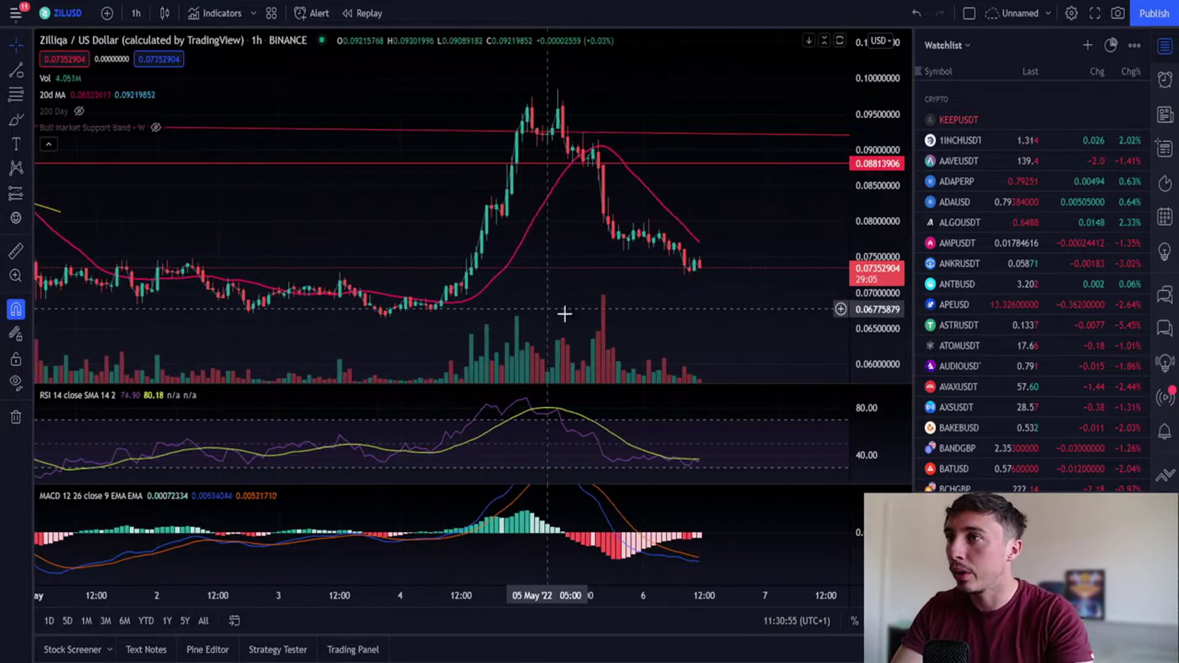
{"action": "scroll", "coordinate": [564, 314], "scroll_direction": "up", "scroll_amount": 1}
Step: Switch to 15-minute candles, then sketch a zigzag pattern and delete it
{"action": "left_click", "coordinate": [136, 13]}
{"action": "left_click", "coordinate": [151, 247]}
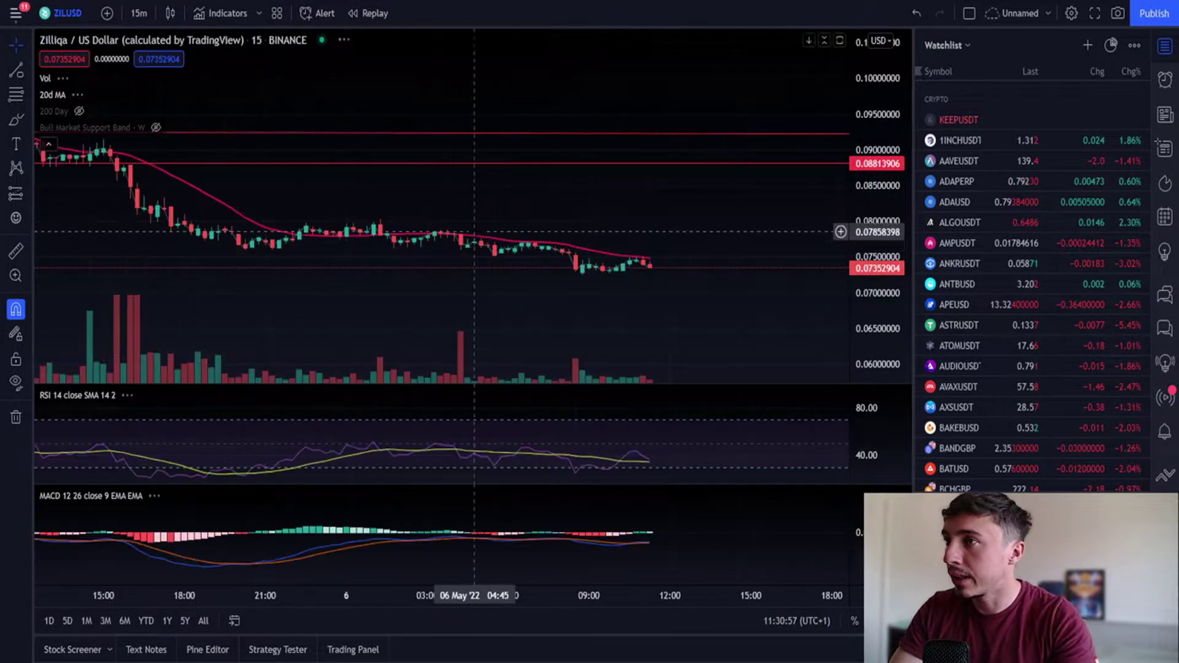
{"action": "scroll", "coordinate": [697, 277], "scroll_direction": "down", "scroll_amount": 2}
{"action": "scroll", "coordinate": [724, 276], "scroll_direction": "down", "scroll_amount": 2}
{"action": "scroll", "coordinate": [808, 283], "scroll_direction": "down", "scroll_amount": 2}
{"action": "scroll", "coordinate": [618, 267], "scroll_direction": "up", "scroll_amount": 2}
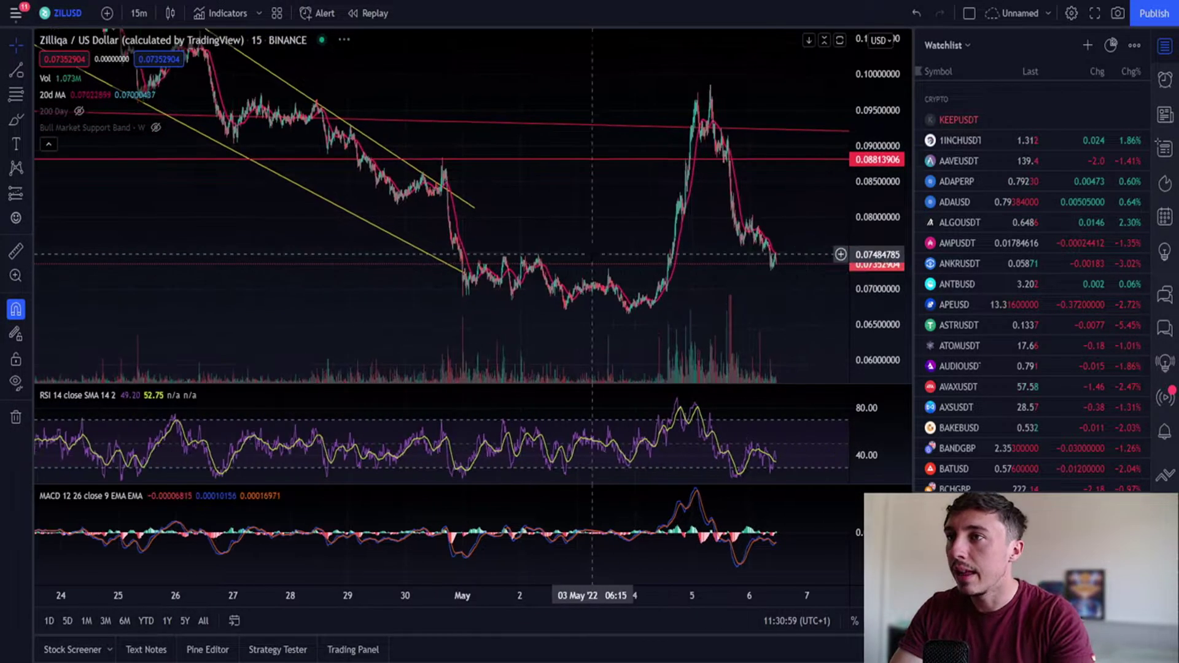
{"action": "scroll", "coordinate": [614, 266], "scroll_direction": "up", "scroll_amount": 2}
{"action": "scroll", "coordinate": [613, 270], "scroll_direction": "up", "scroll_amount": 1}
{"action": "scroll", "coordinate": [545, 271], "scroll_direction": "up", "scroll_amount": 2}
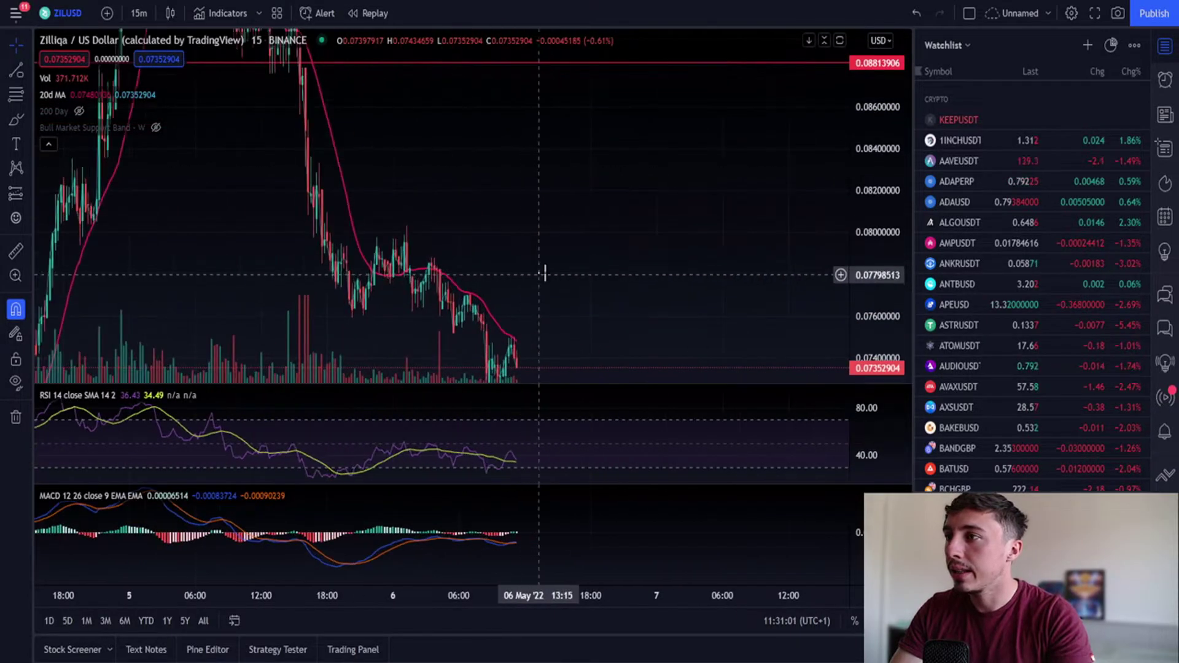
{"action": "scroll", "coordinate": [545, 176], "scroll_direction": "up", "scroll_amount": 2}
{"action": "scroll", "coordinate": [614, 276], "scroll_direction": "up", "scroll_amount": 1}
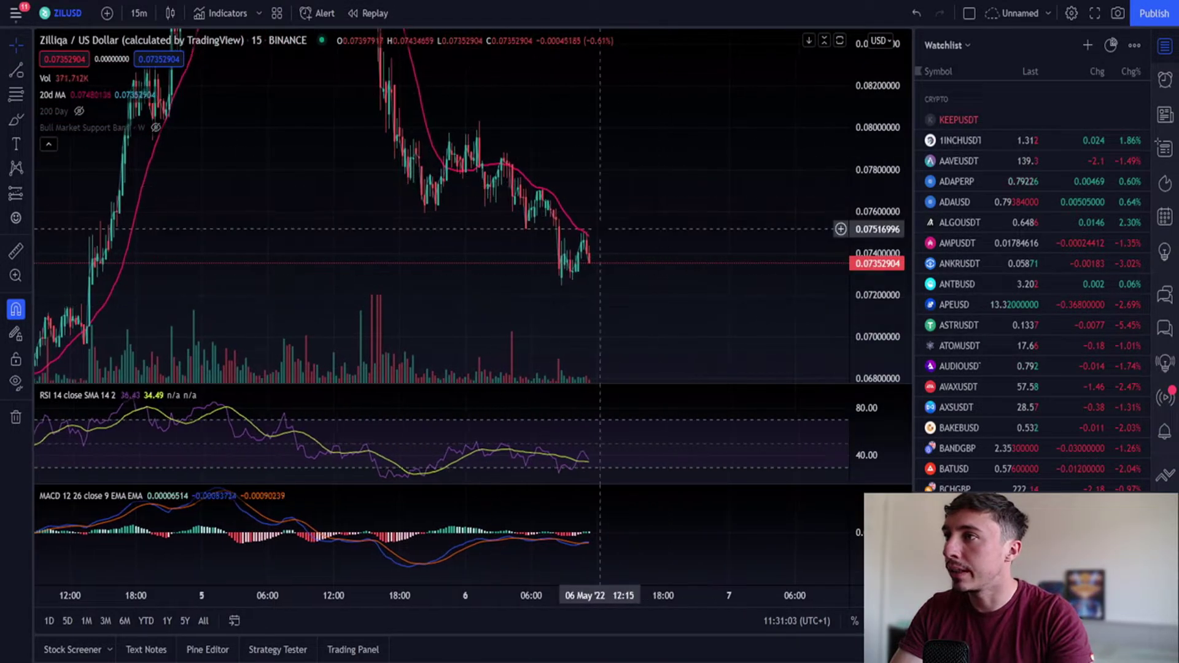
{"action": "left_click", "coordinate": [28, 113]}
{"action": "left_click", "coordinate": [56, 310]}
{"action": "left_click", "coordinate": [429, 201]}
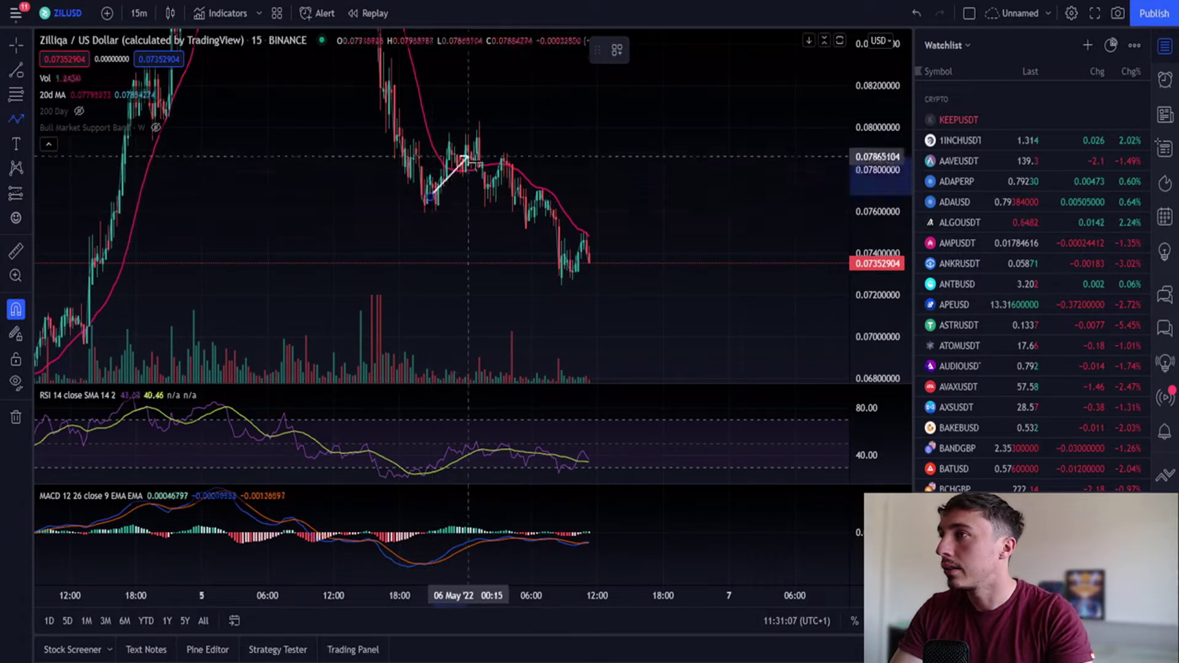
{"action": "left_click", "coordinate": [510, 163]}
{"action": "left_click", "coordinate": [548, 198]}
{"action": "left_click", "coordinate": [560, 276]}
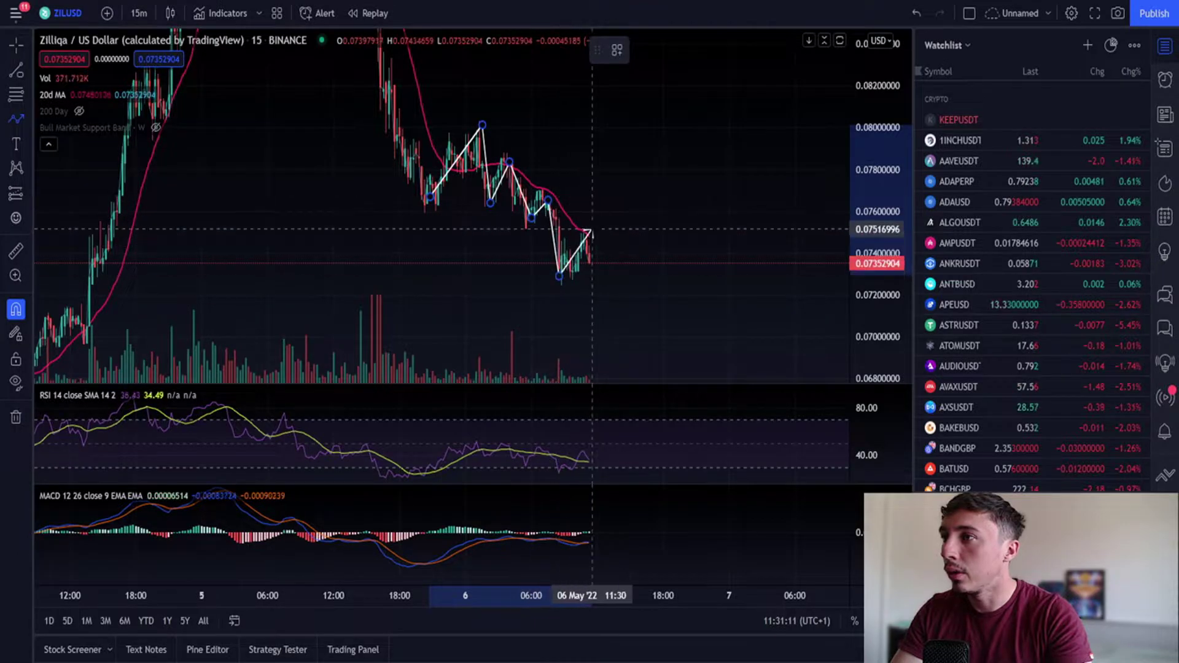
{"action": "left_click", "coordinate": [592, 274]}
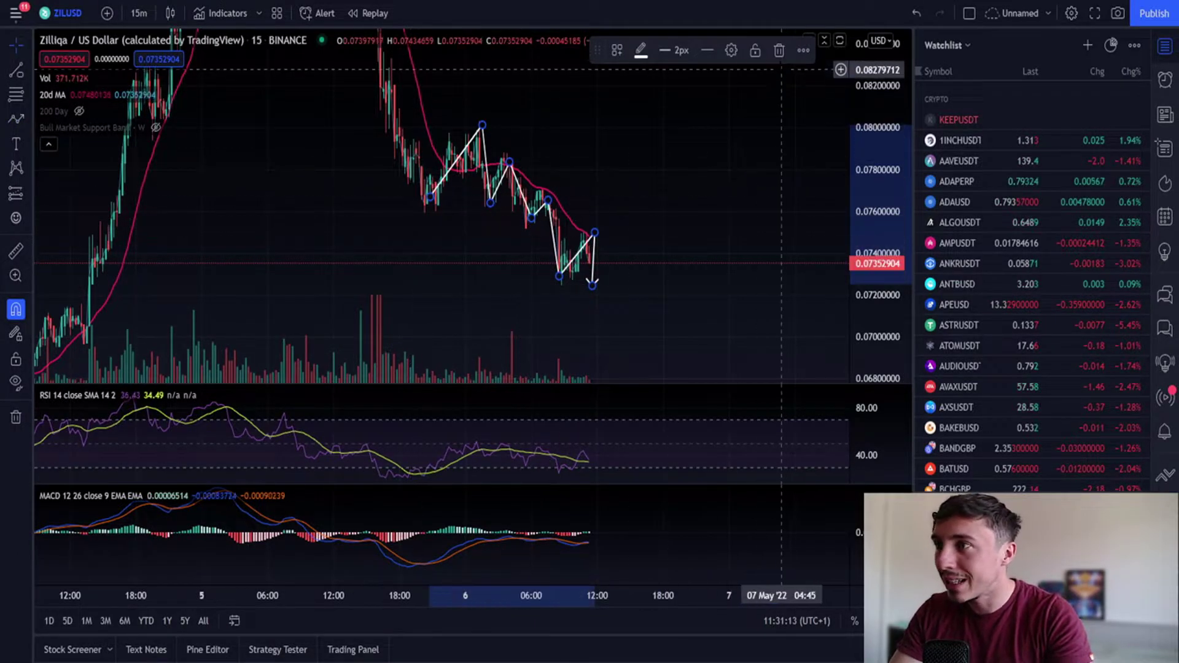
{"action": "left_click", "coordinate": [776, 56]}
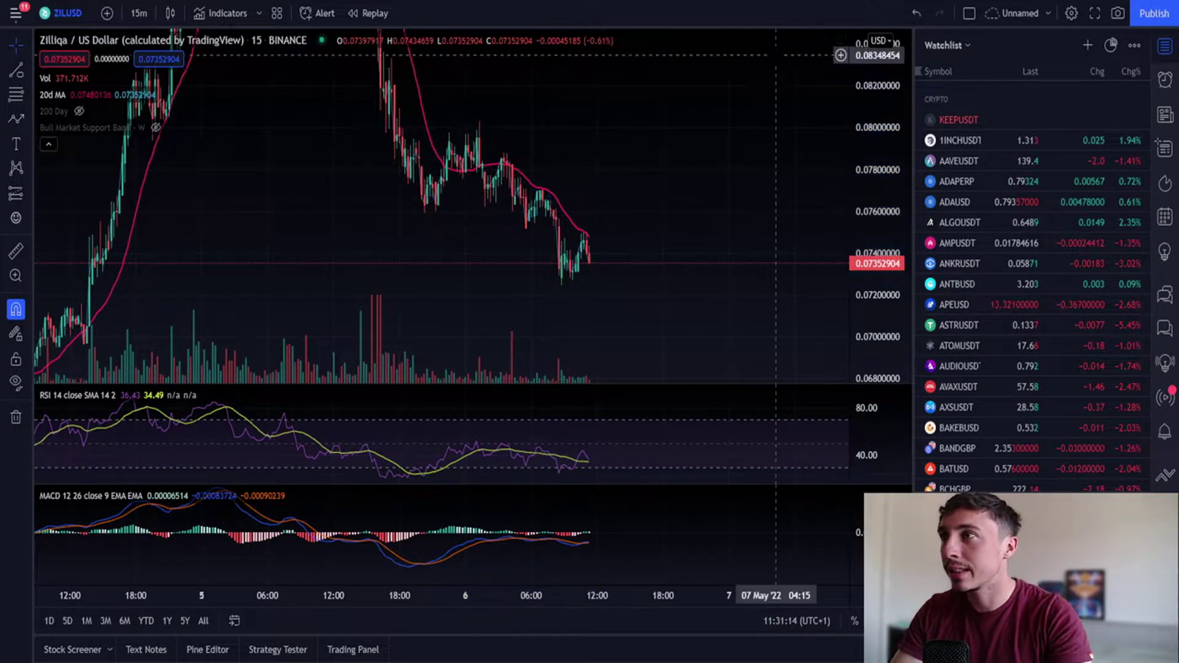
Step: Draw the upper channel trendline from the high and make it yellow
{"action": "left_click", "coordinate": [28, 73]}
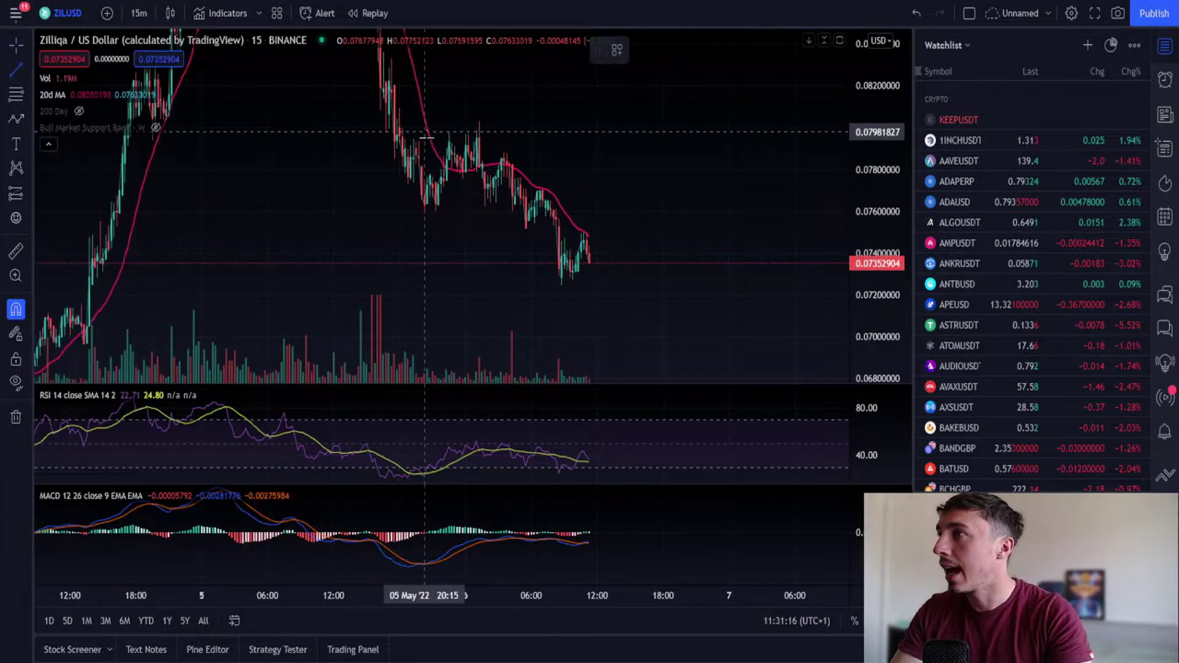
{"action": "left_click", "coordinate": [479, 121]}
{"action": "left_click", "coordinate": [627, 279]}
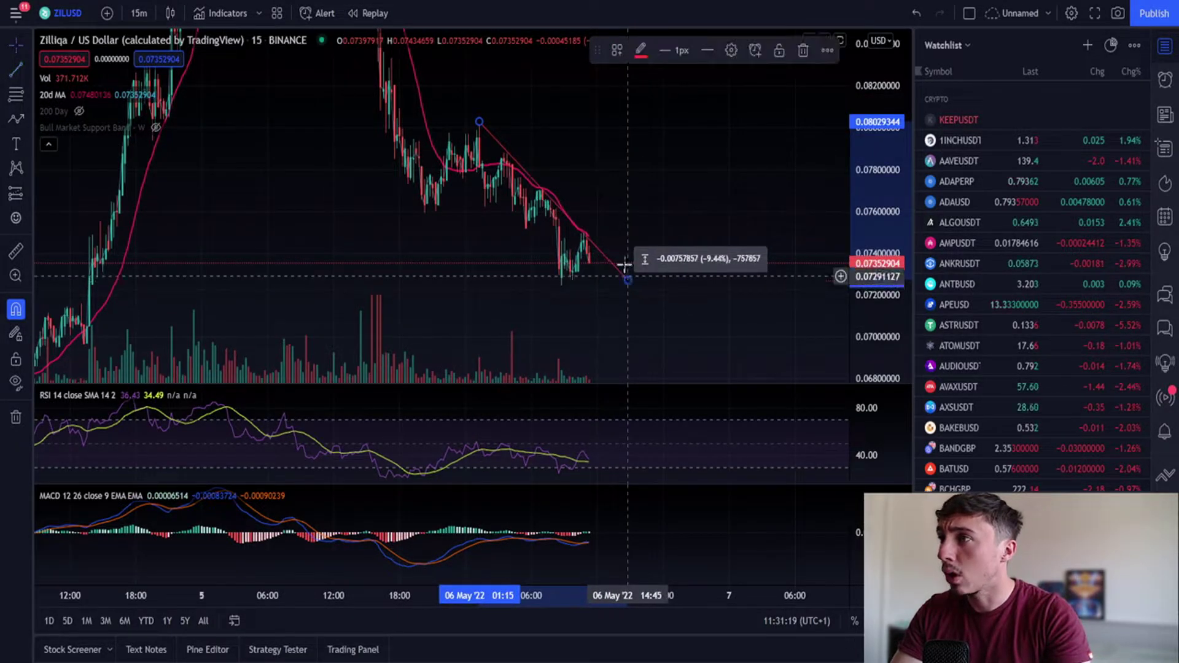
{"action": "left_click", "coordinate": [645, 51]}
{"action": "left_click", "coordinate": [674, 98]}
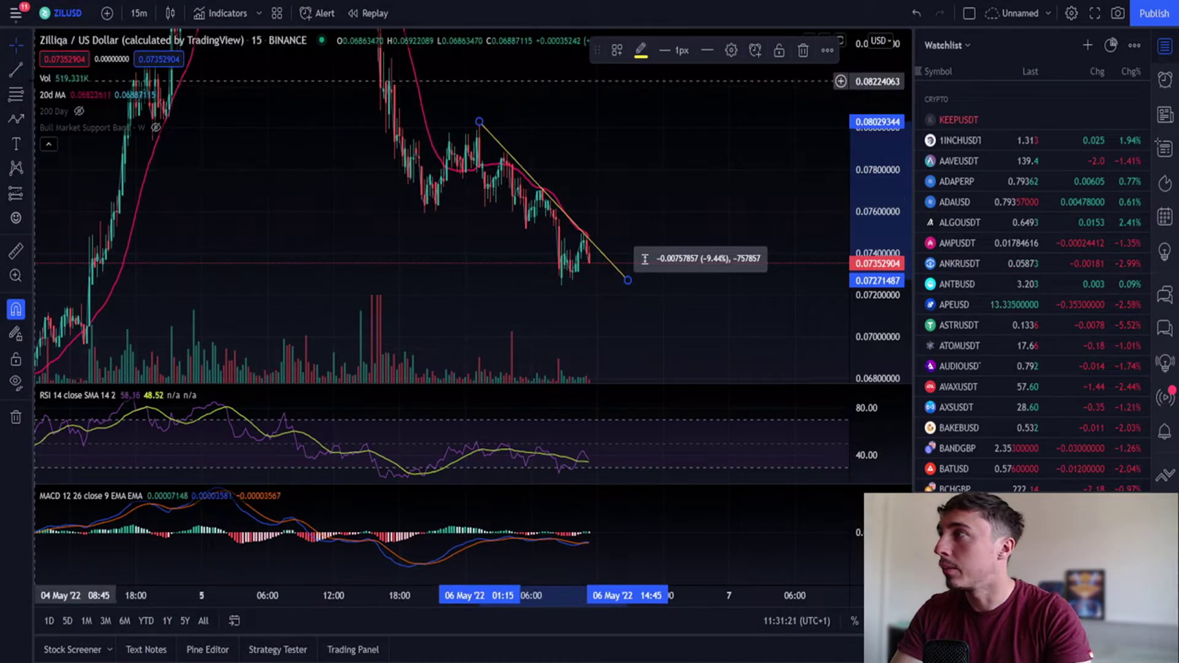
Step: Draw the lower channel line from the low and extend its end point
{"action": "left_click", "coordinate": [19, 66]}
{"action": "left_click", "coordinate": [445, 182]}
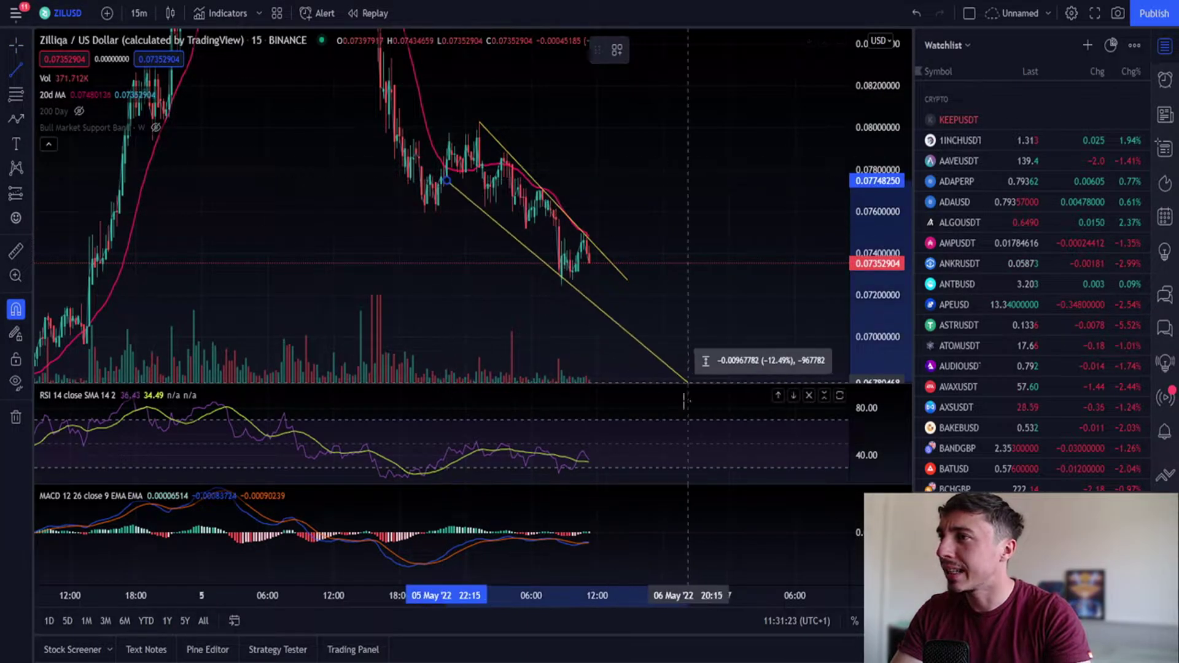
{"action": "left_click", "coordinate": [647, 373]}
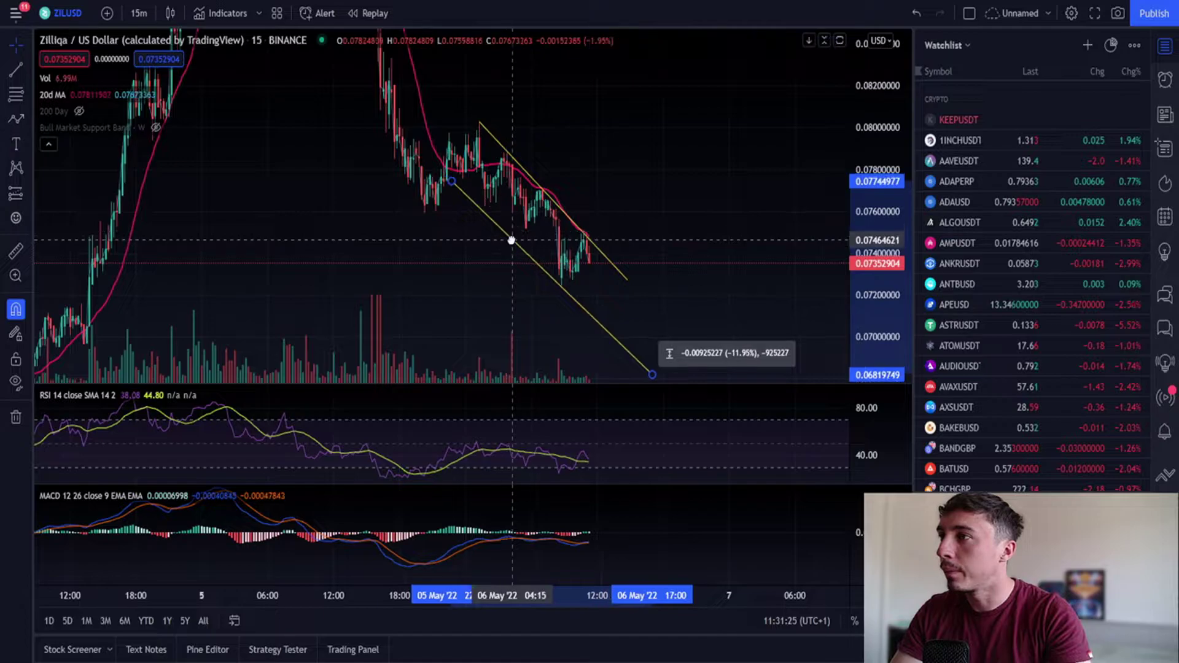
{"action": "left_click_drag", "start_coordinate": [505, 249], "coordinate": [557, 236]}
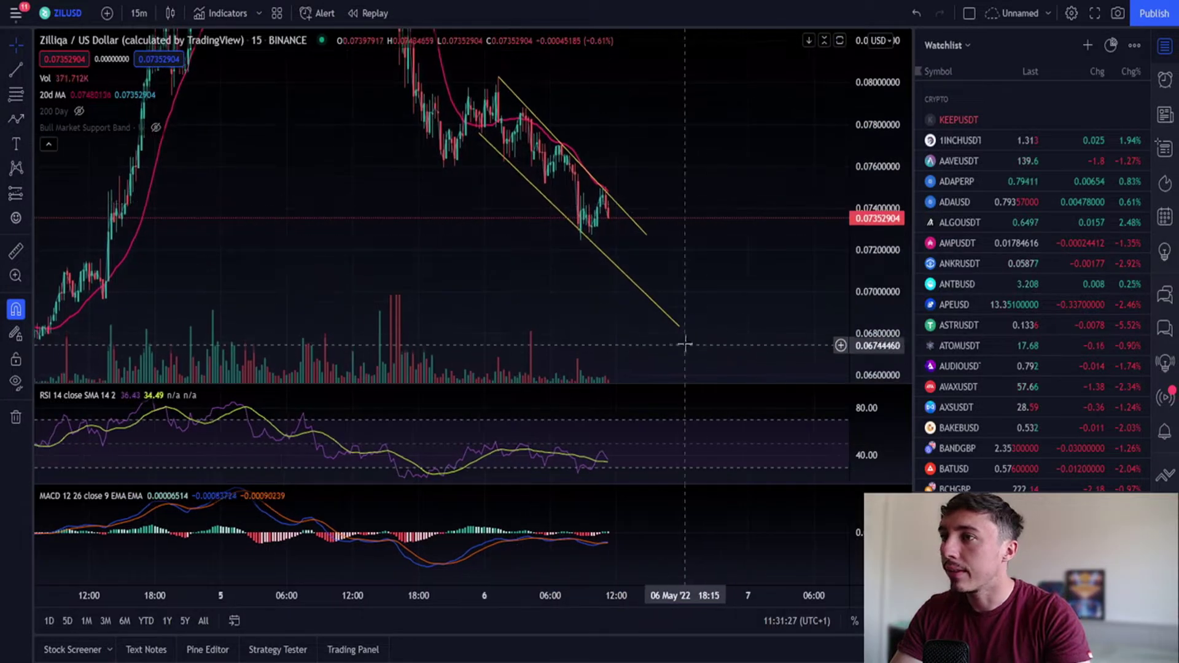
{"action": "left_click_drag", "start_coordinate": [679, 325], "coordinate": [666, 349]}
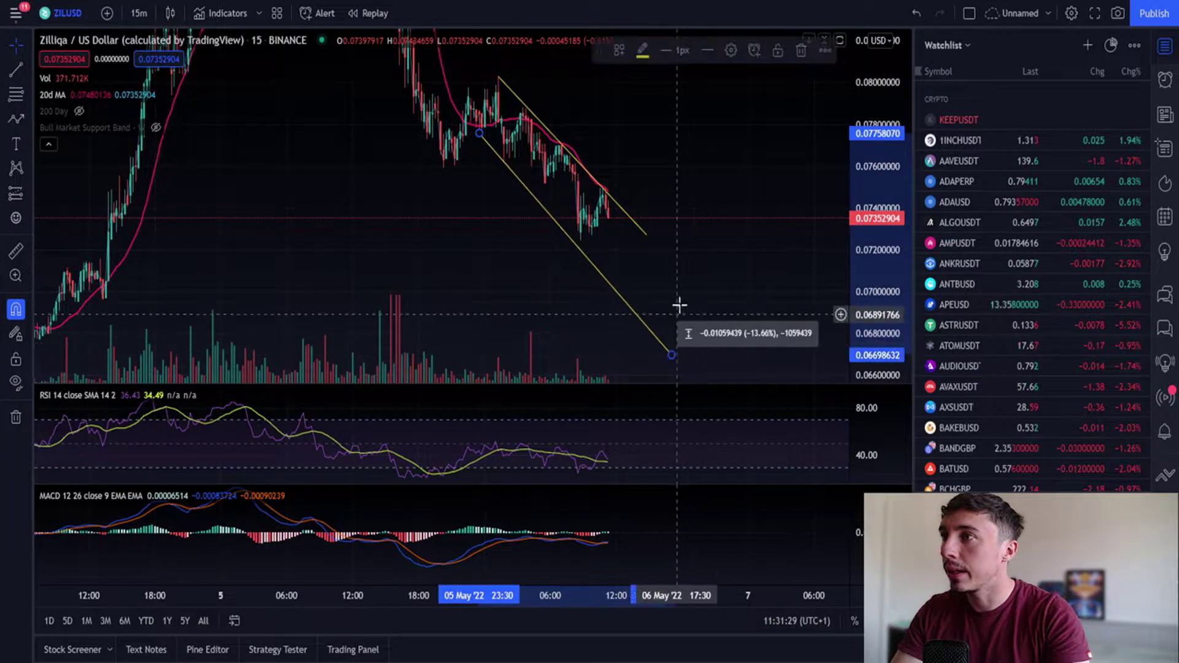
{"action": "scroll", "coordinate": [816, 232], "scroll_direction": "down", "scroll_amount": 3}
{"action": "scroll", "coordinate": [817, 242], "scroll_direction": "down", "scroll_amount": 3}
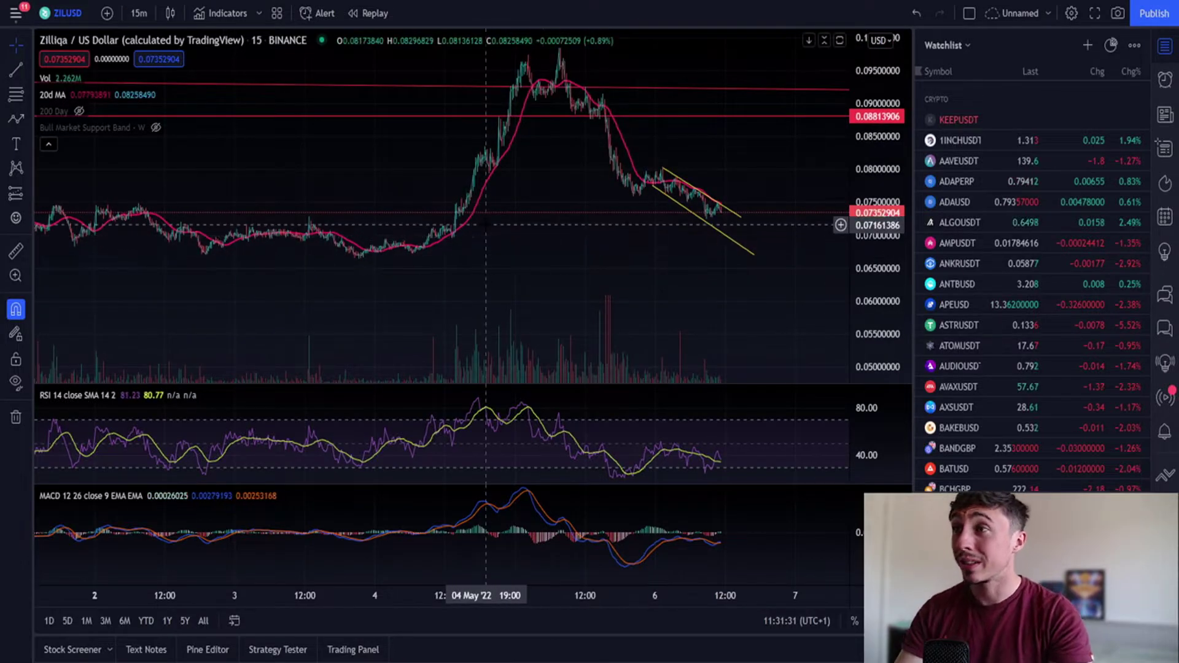
{"action": "scroll", "coordinate": [543, 207], "scroll_direction": "up", "scroll_amount": 2}
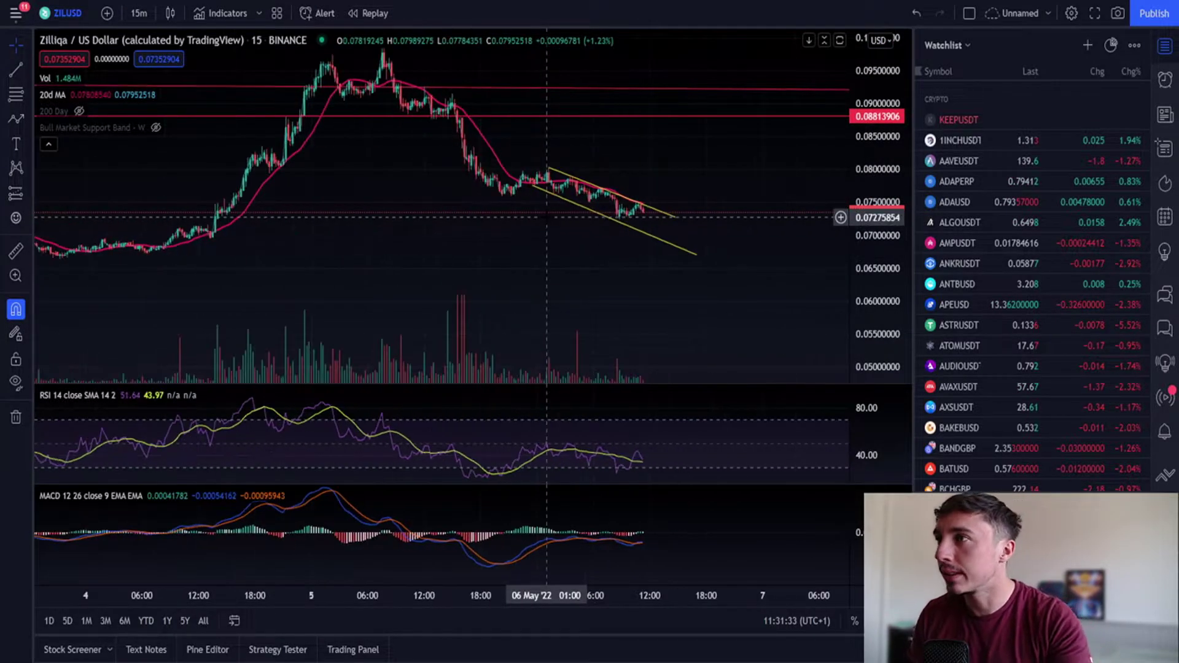
Step: Place a red horizontal level above the descending channel
{"action": "left_click", "coordinate": [28, 65]}
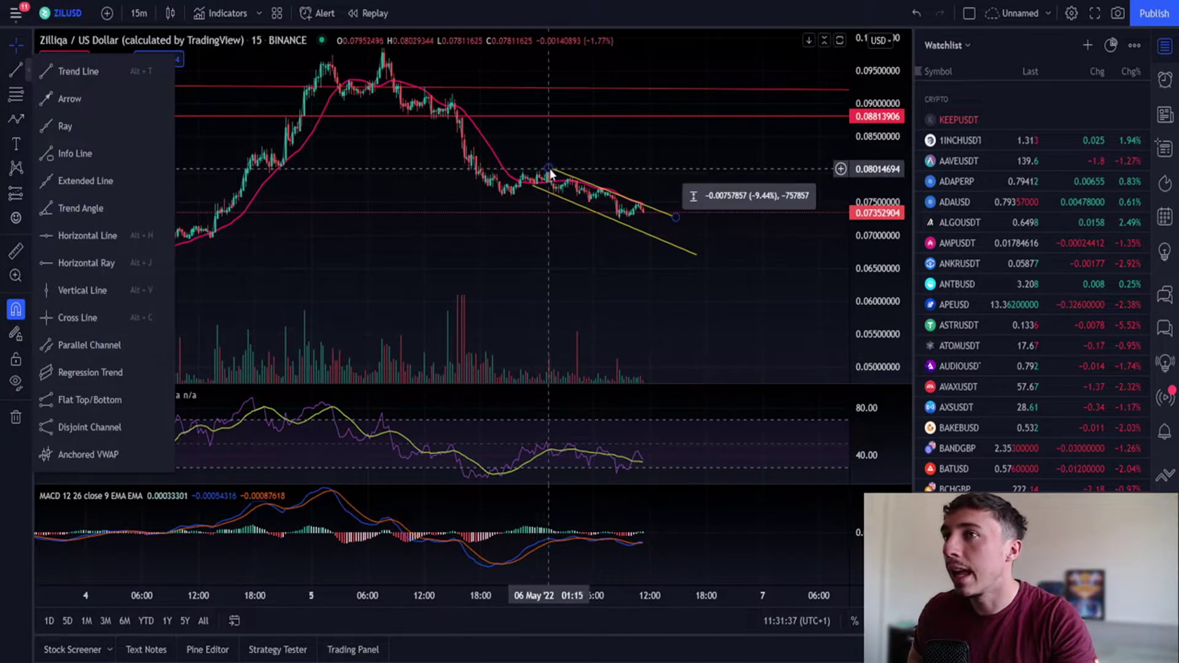
{"action": "left_click", "coordinate": [664, 212]}
{"action": "left_click", "coordinate": [671, 166]}
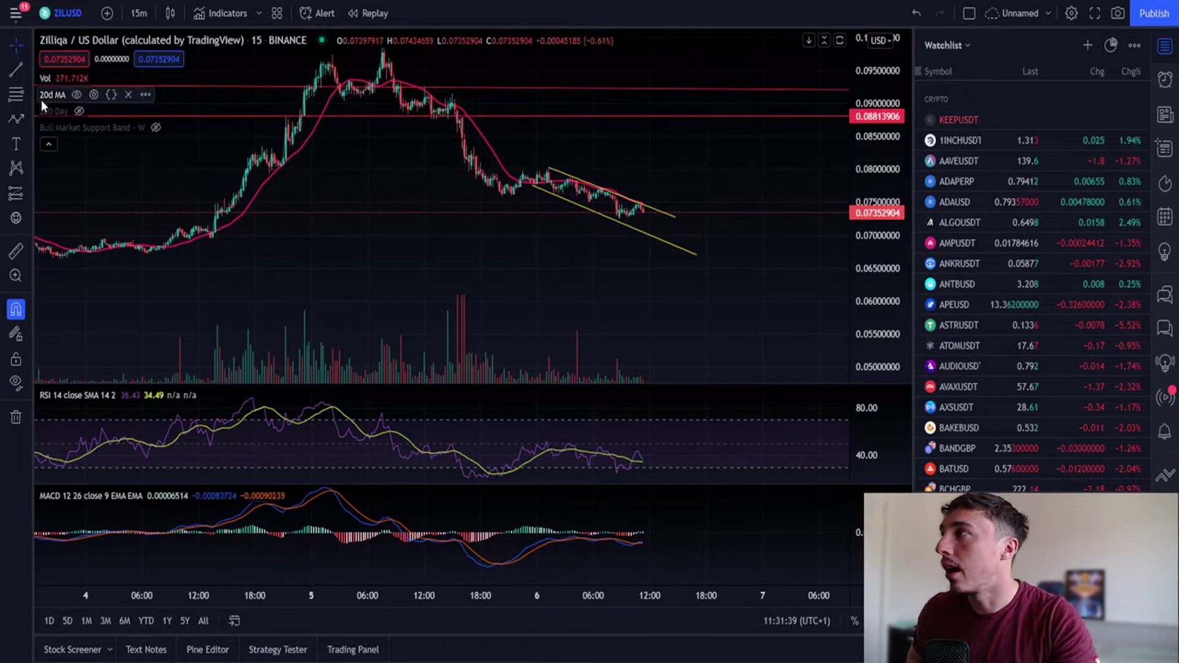
{"action": "left_click", "coordinate": [26, 68]}
{"action": "left_click", "coordinate": [75, 233]}
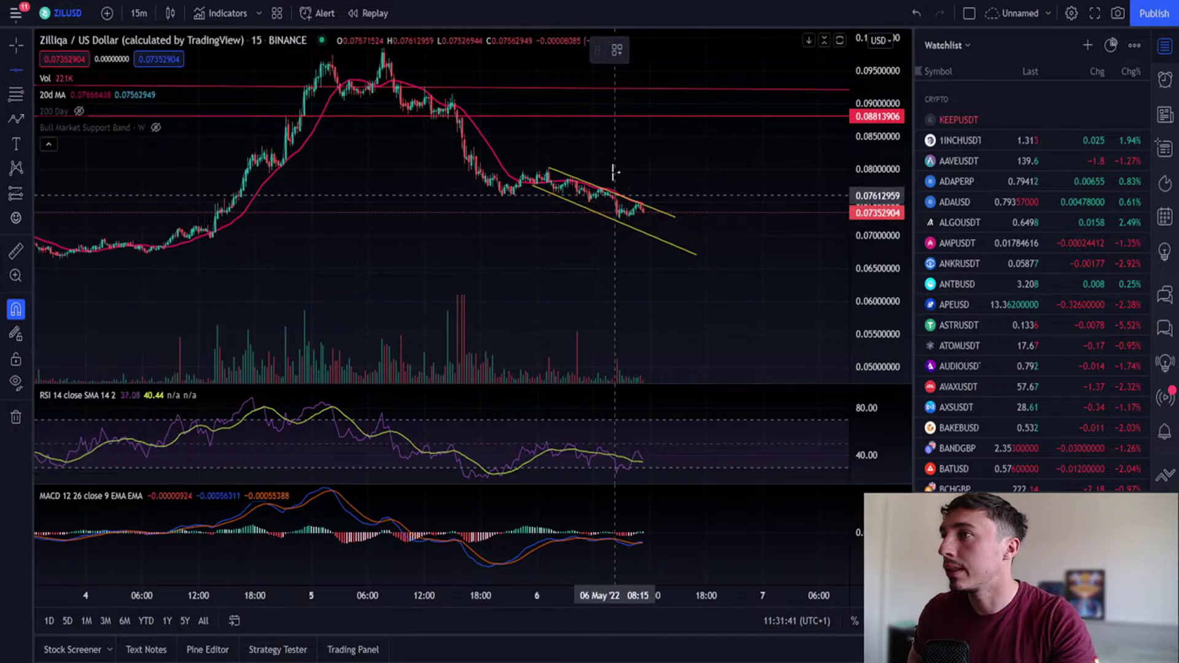
{"action": "left_click", "coordinate": [569, 166]}
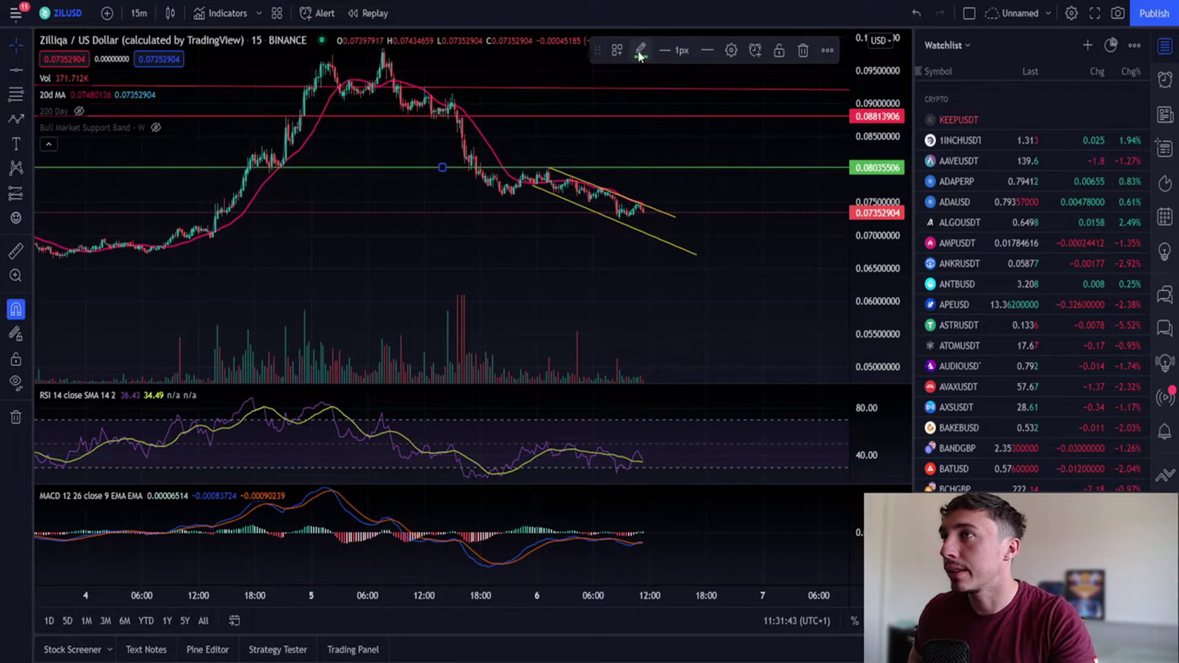
{"action": "left_click", "coordinate": [640, 54]}
{"action": "left_click", "coordinate": [643, 104]}
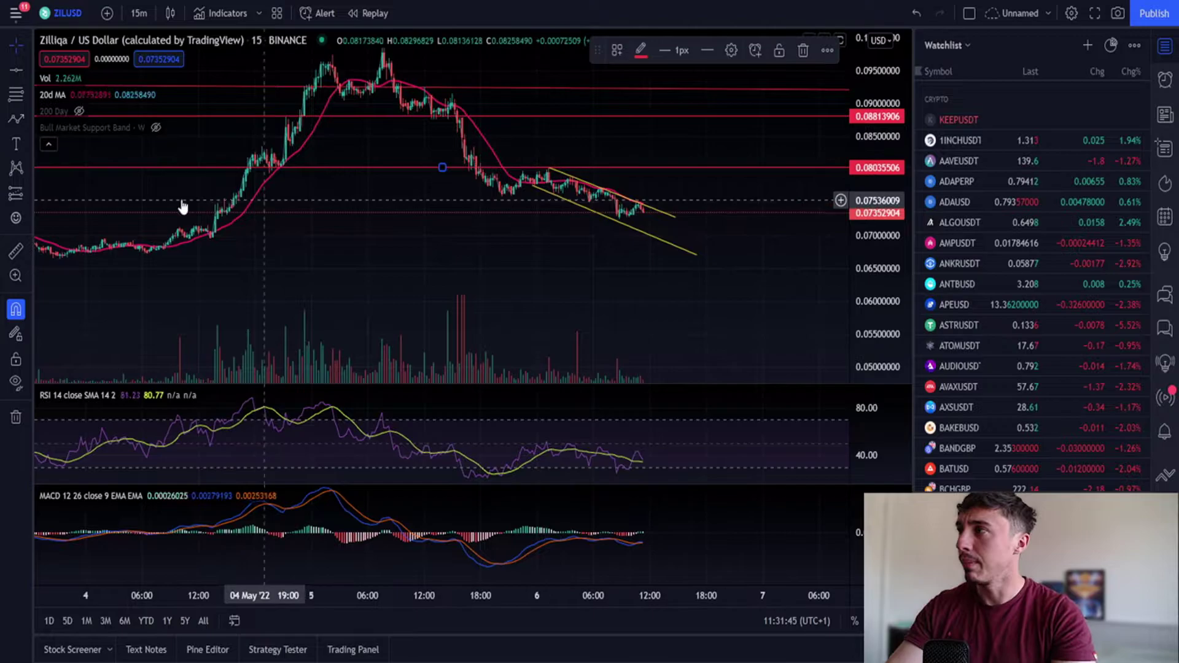
Step: Draw a breakout line from the channel top to the red level, then delete the extra white line
{"action": "left_click", "coordinate": [16, 121]}
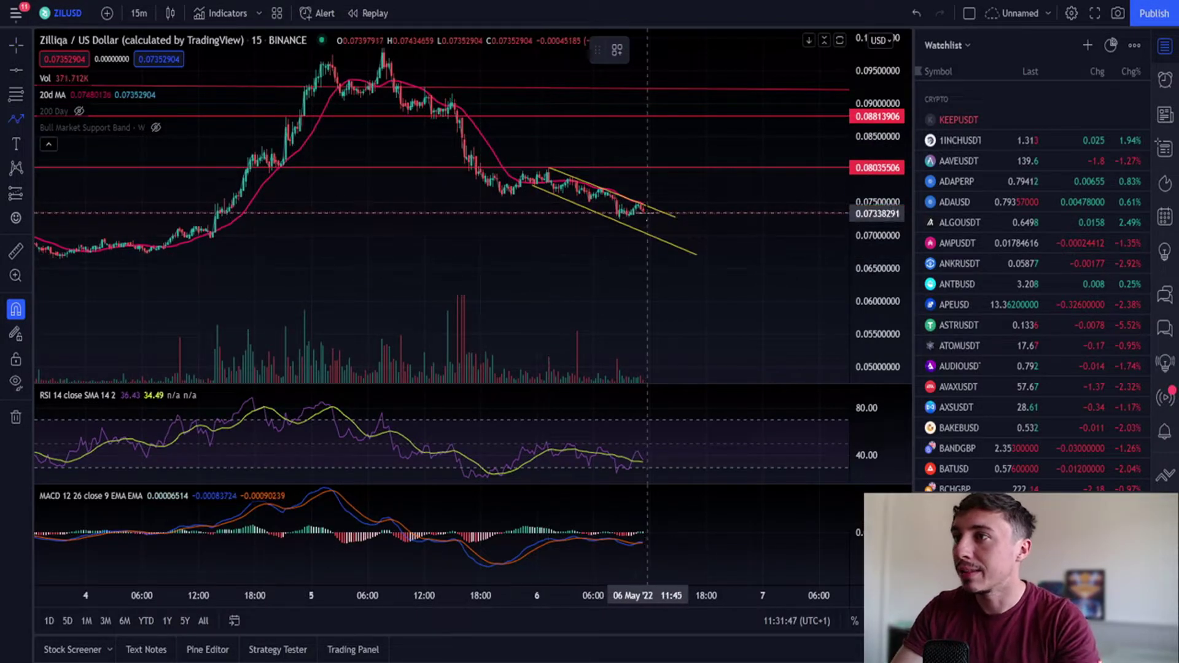
{"action": "left_click", "coordinate": [648, 211]}
{"action": "left_click", "coordinate": [676, 169]}
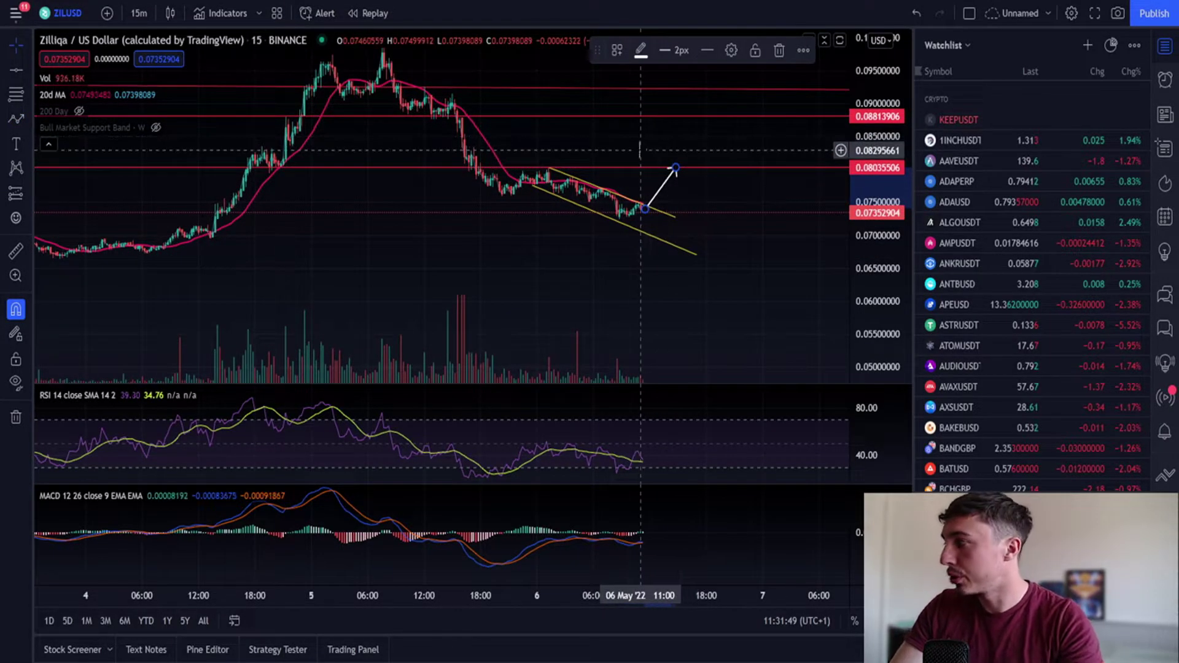
{"action": "key", "text": "Delete"}
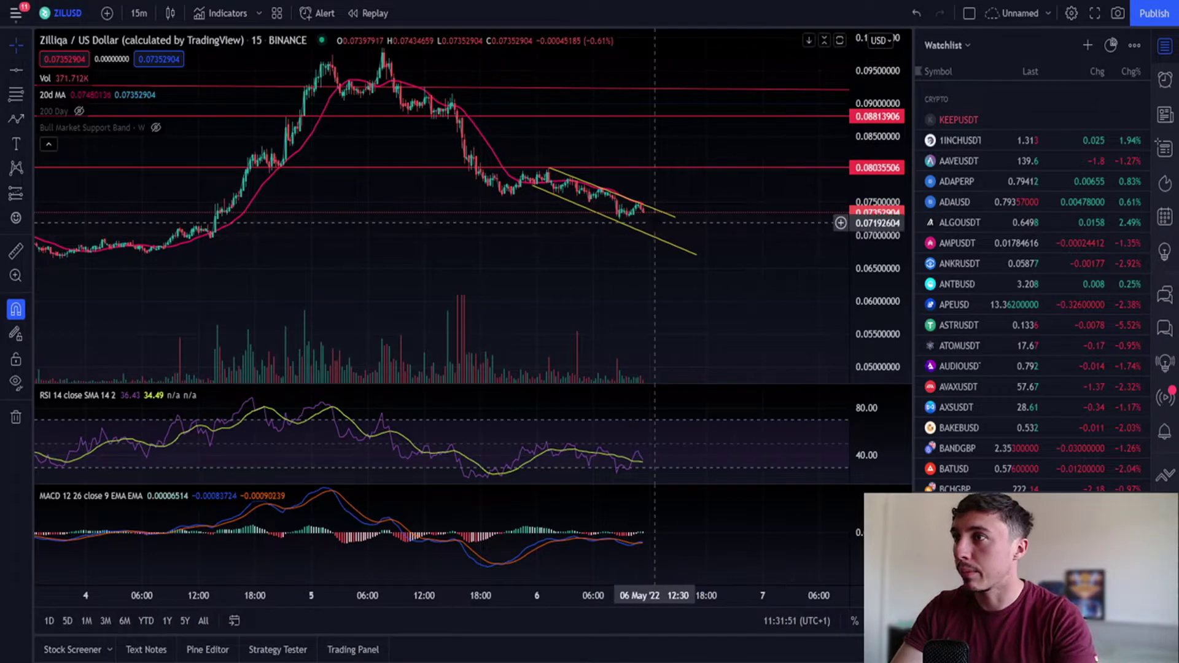
Step: Stretch the price scale, switch to weekly candles, and pan to earlier history
{"action": "left_click_drag", "start_coordinate": [876, 240], "coordinate": [876, 166]}
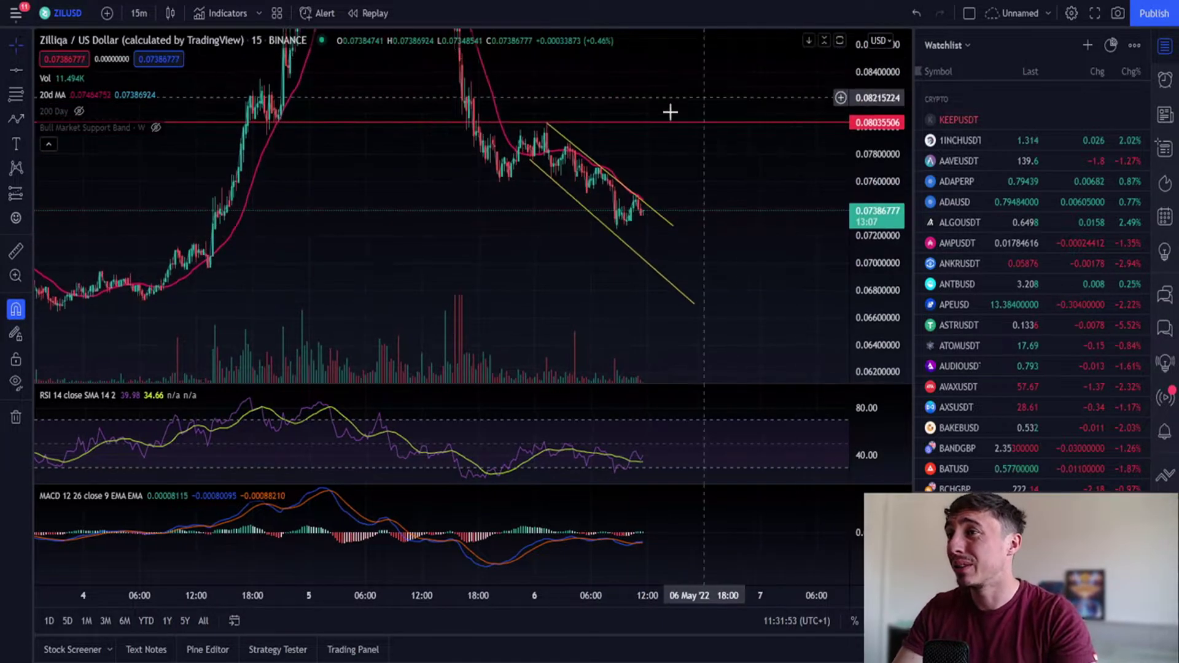
{"action": "left_click", "coordinate": [140, 13]}
{"action": "left_click", "coordinate": [143, 489]}
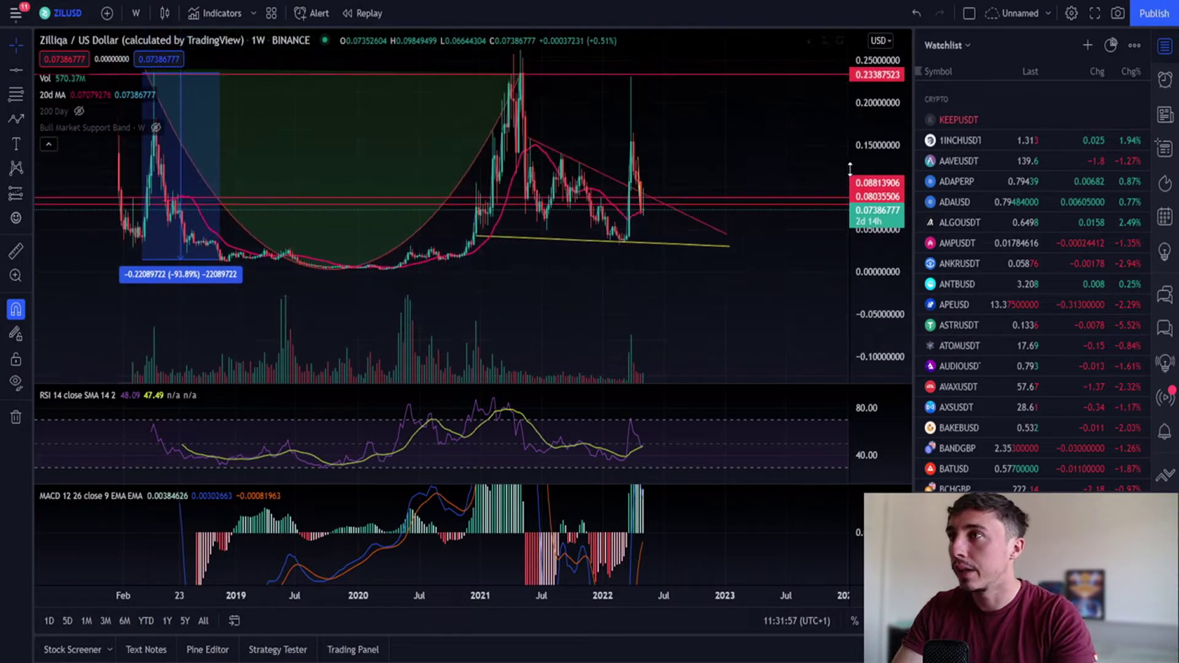
{"action": "left_click_drag", "start_coordinate": [590, 240], "coordinate": [715, 239]}
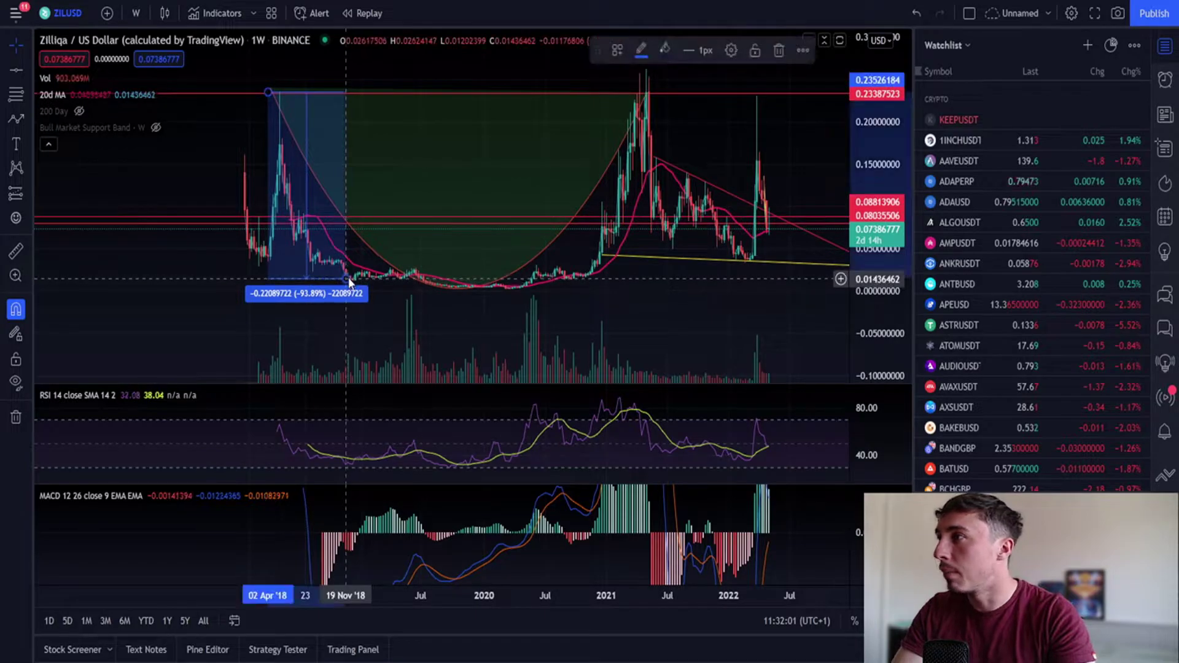
Step: Measure the roughly 98% drop from the 2018 peak, then remove the measurement
{"action": "left_click_drag", "start_coordinate": [348, 282], "coordinate": [643, 293]}
{"action": "left_click", "coordinate": [644, 288]}
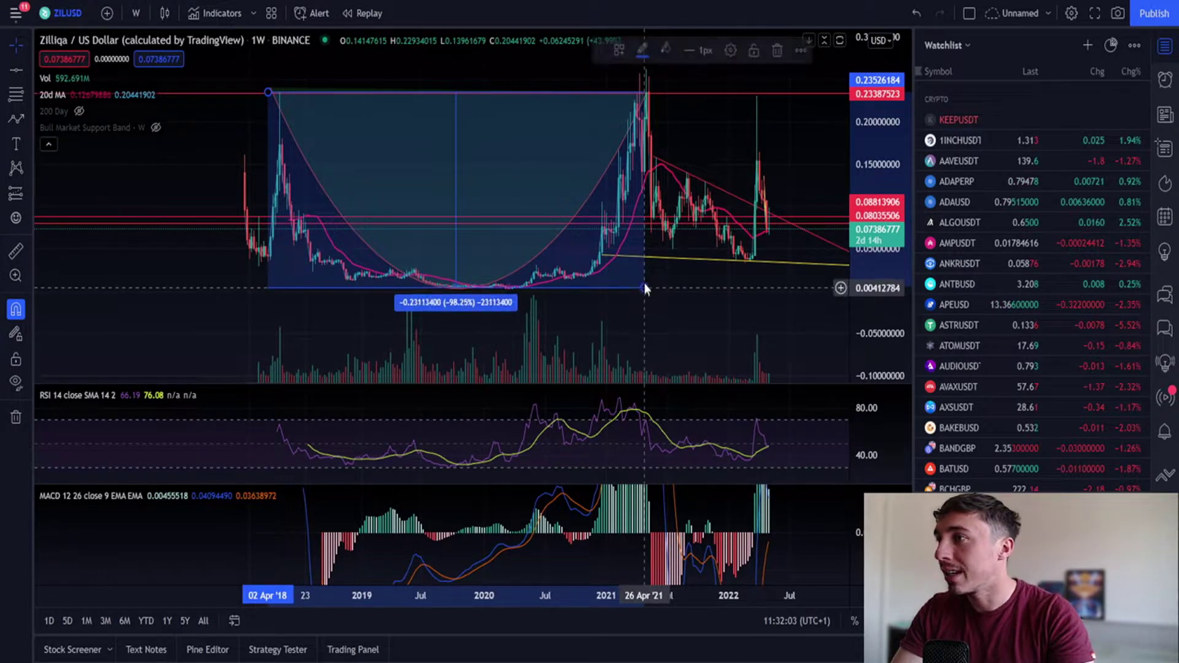
{"action": "left_click", "coordinate": [771, 59]}
{"action": "left_click_drag", "start_coordinate": [383, 140], "coordinate": [293, 139]}
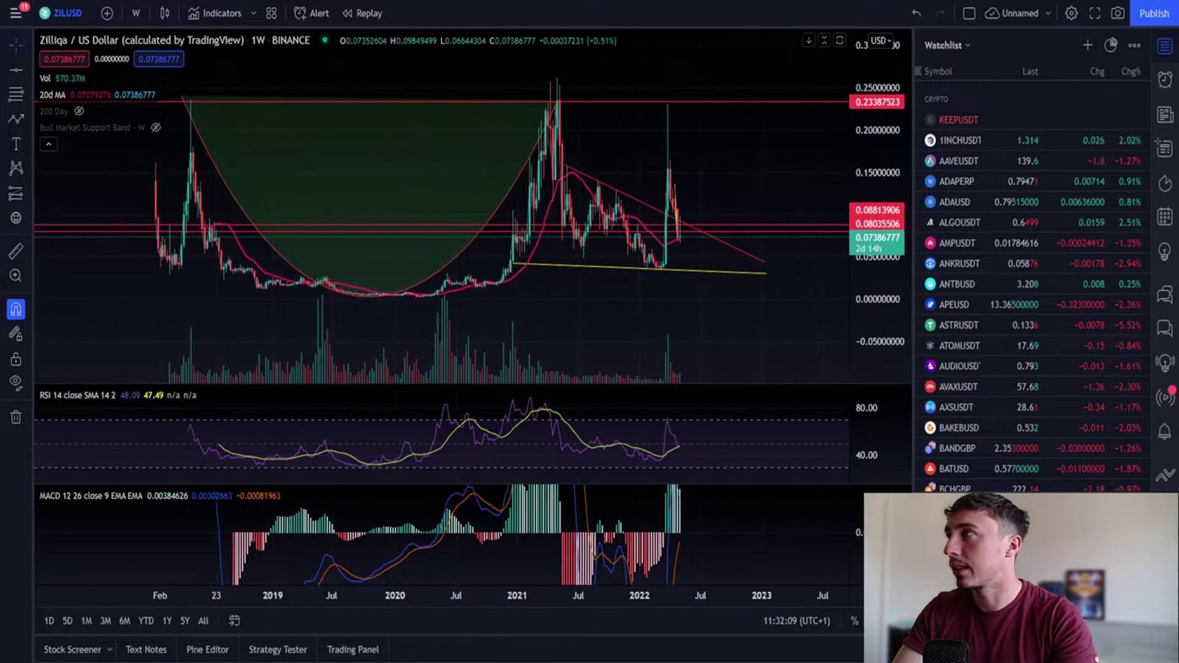
Step: Measure the roughly 87% price range from the 2021 high to the 2022 low
{"action": "left_click", "coordinate": [28, 186]}
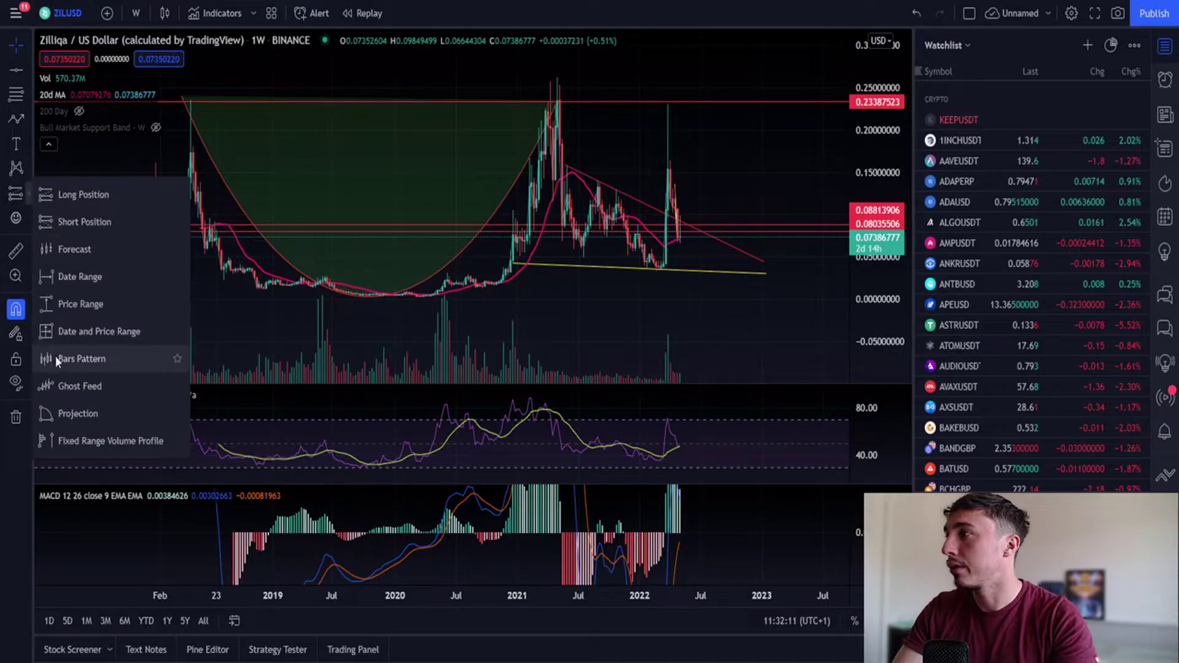
{"action": "left_click", "coordinate": [72, 301]}
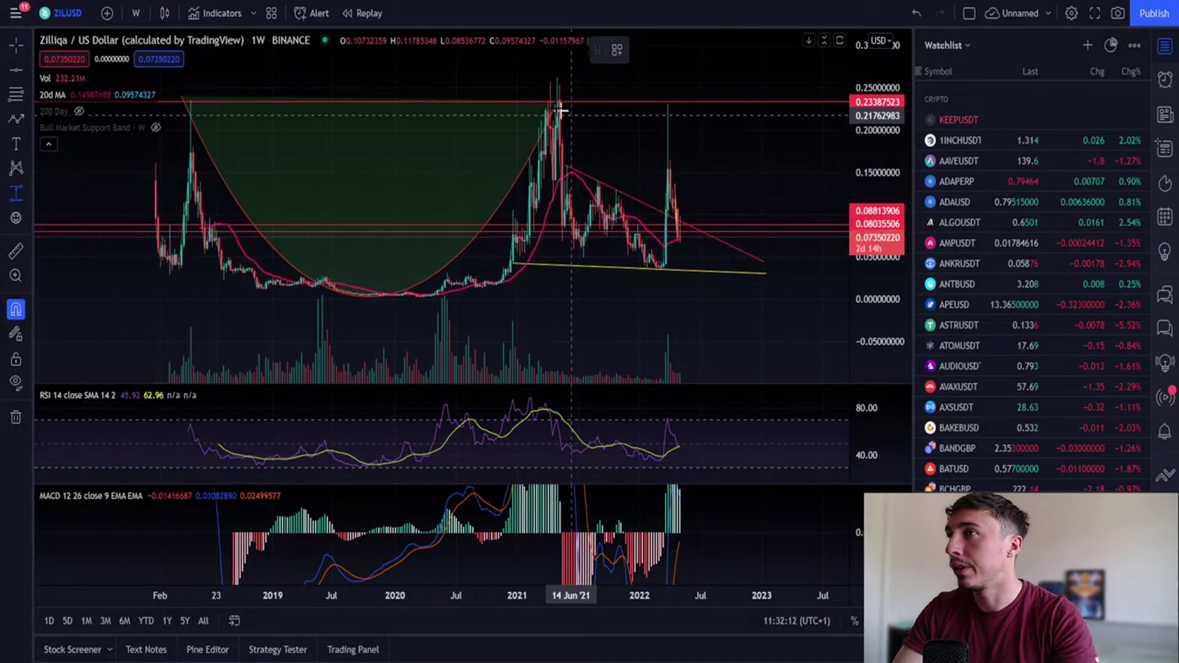
{"action": "left_click", "coordinate": [505, 77]}
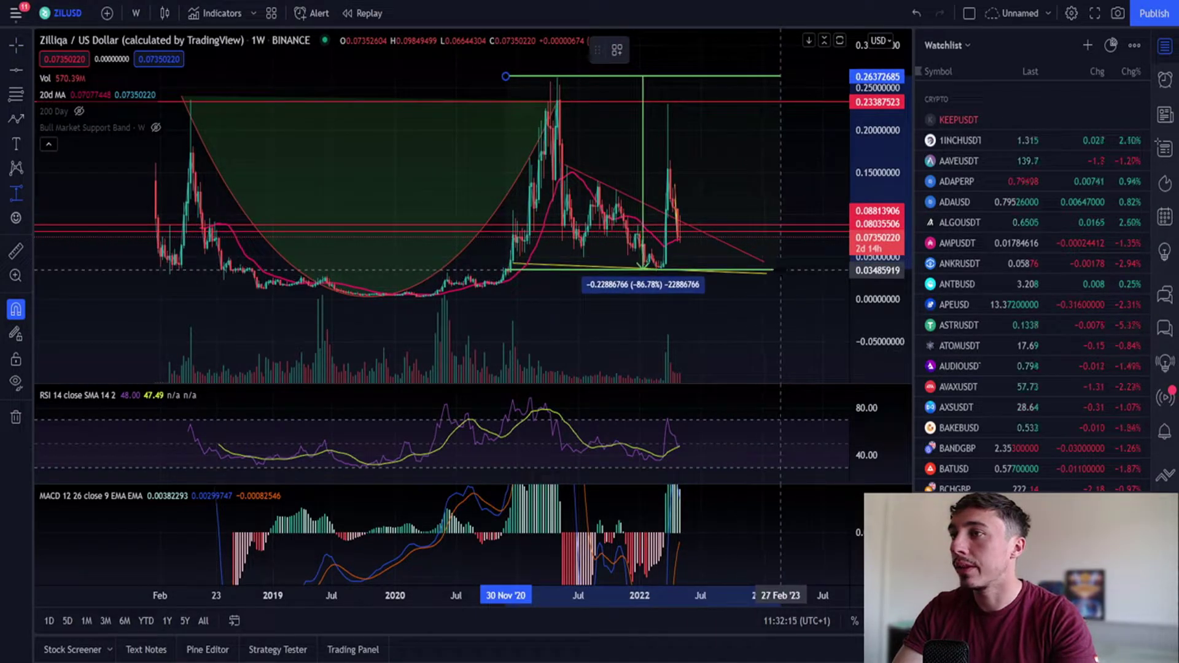
{"action": "left_click", "coordinate": [782, 270]}
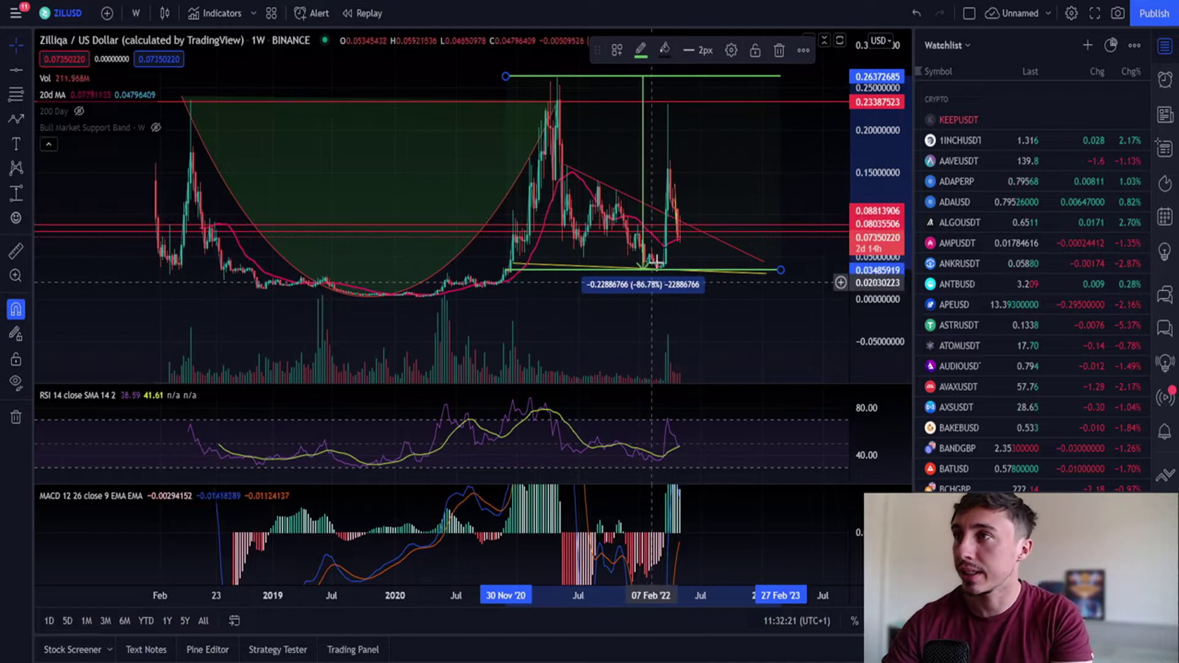
{"action": "scroll", "coordinate": [661, 153], "scroll_direction": "up", "scroll_amount": 5}
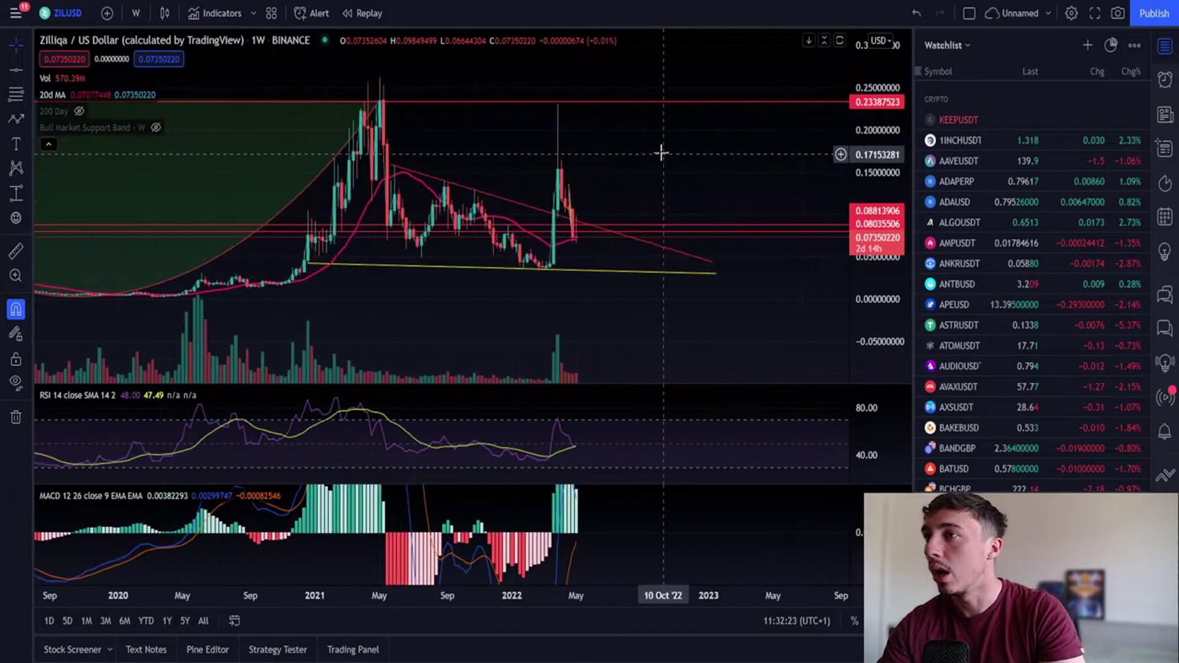
{"action": "scroll", "coordinate": [662, 154], "scroll_direction": "up", "scroll_amount": 1}
Step: Start a price-range measurement from the recent spike high, then cancel it
{"action": "left_click", "coordinate": [14, 194]}
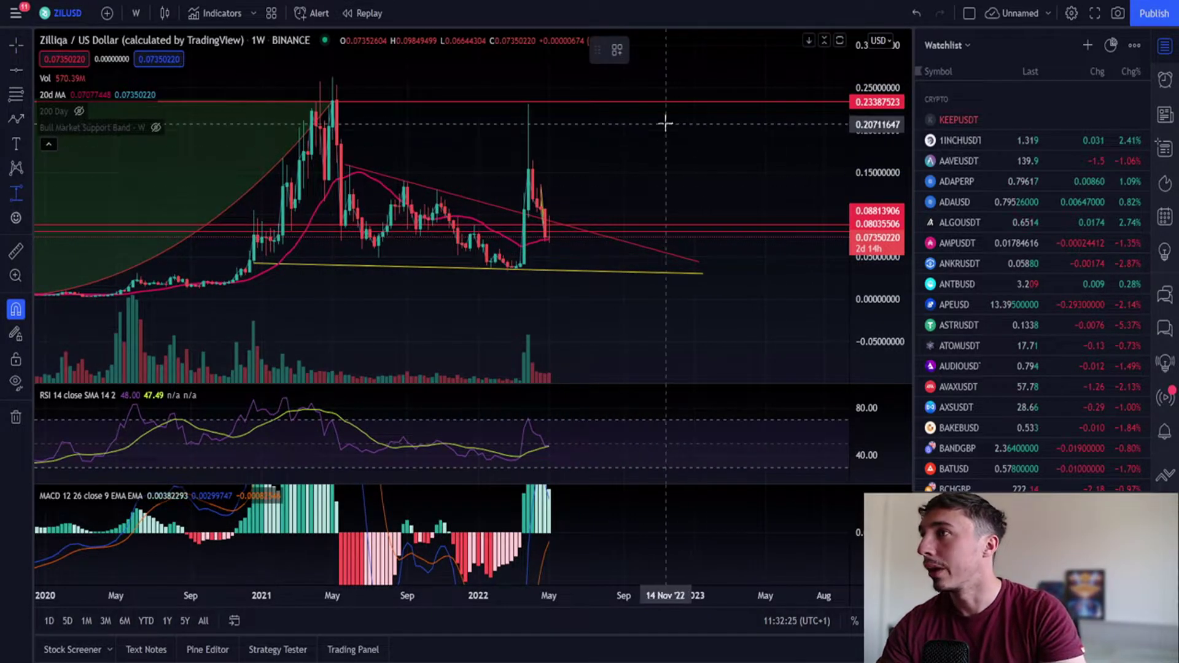
{"action": "left_click", "coordinate": [635, 105]}
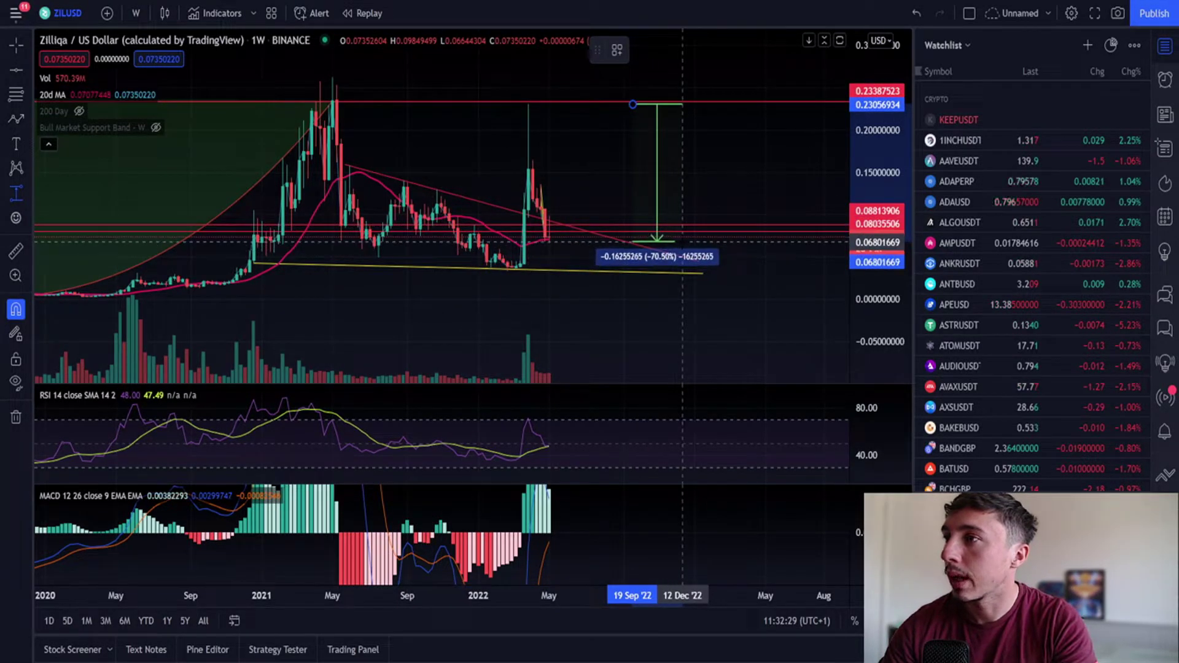
{"action": "right_click", "coordinate": [781, 44]}
{"action": "left_click", "coordinate": [641, 168]}
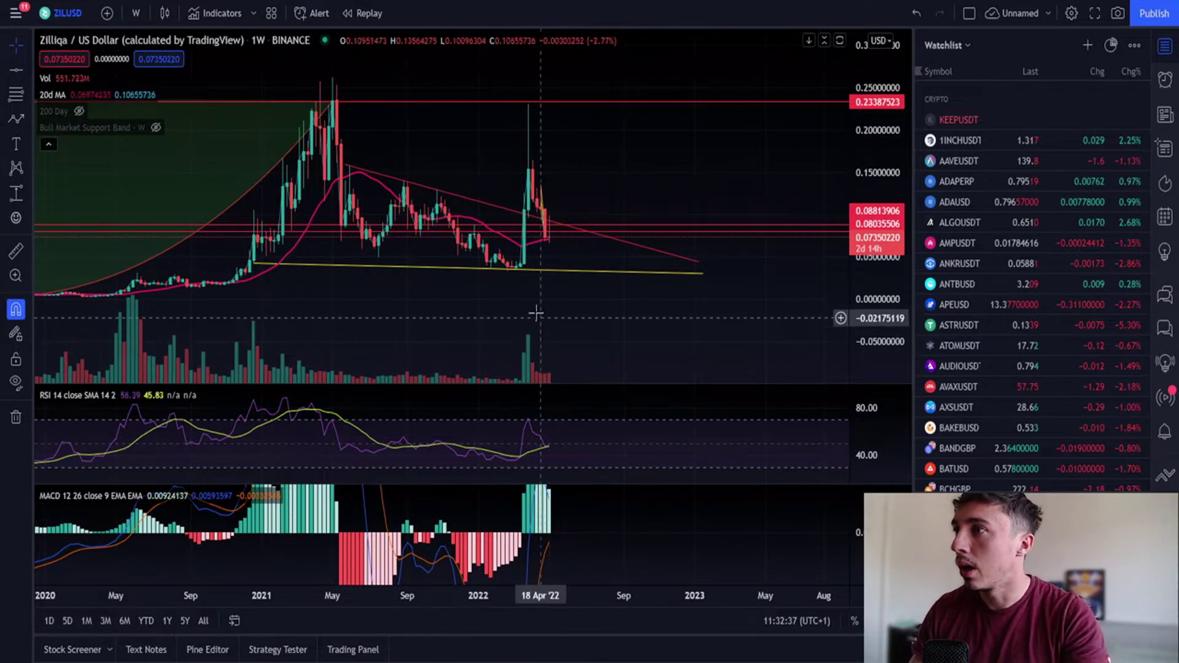
Step: Draw a Fibonacci retracement from the March 2022 low to the 2021 high
{"action": "left_click", "coordinate": [18, 95]}
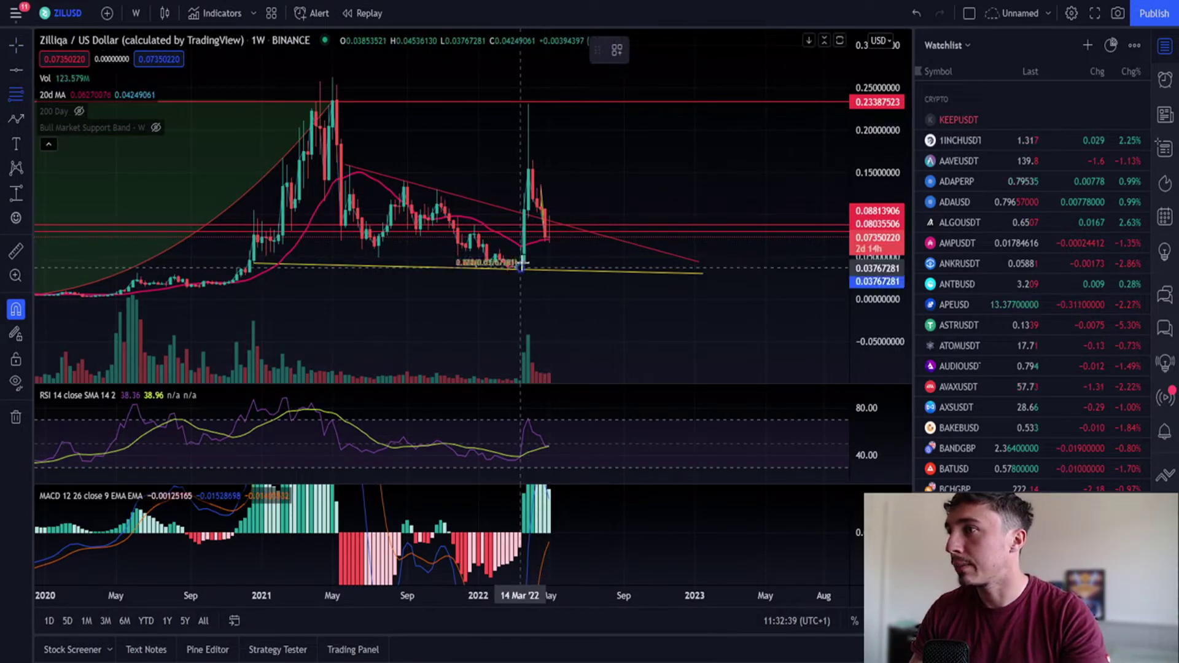
{"action": "left_click", "coordinate": [522, 266]}
{"action": "left_click", "coordinate": [779, 102]}
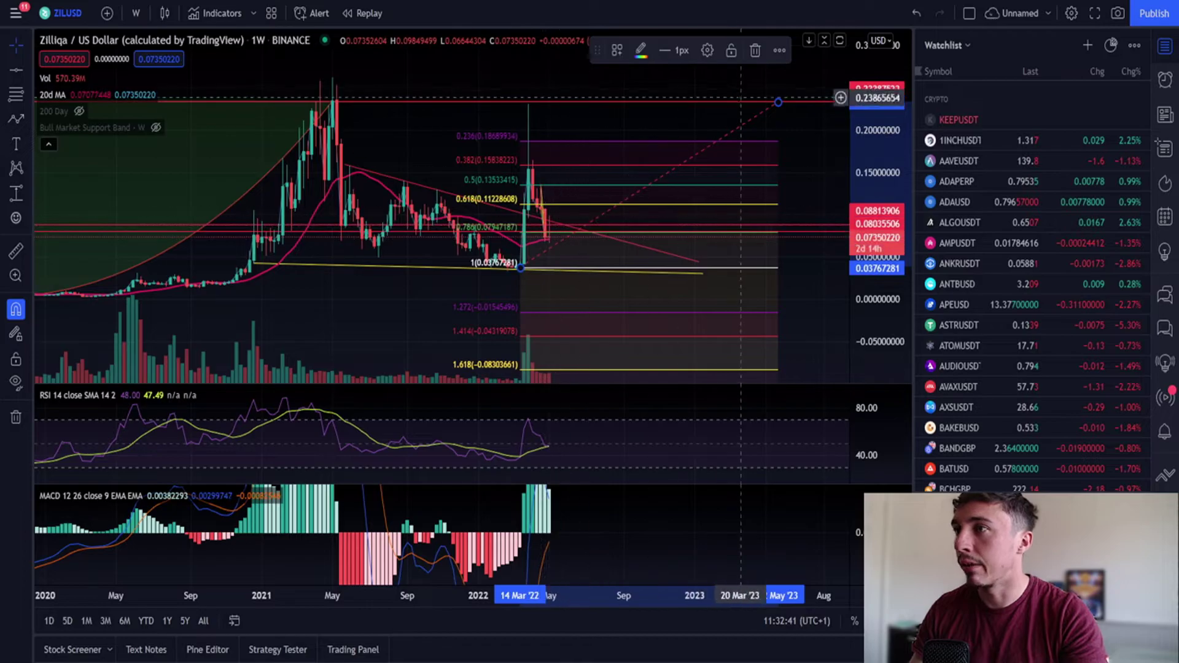
Step: Clear the Fibonacci and measure the roughly 40% fall from the recent high
{"action": "left_click", "coordinate": [752, 50]}
{"action": "scroll", "coordinate": [642, 213], "scroll_direction": "up", "scroll_amount": 5}
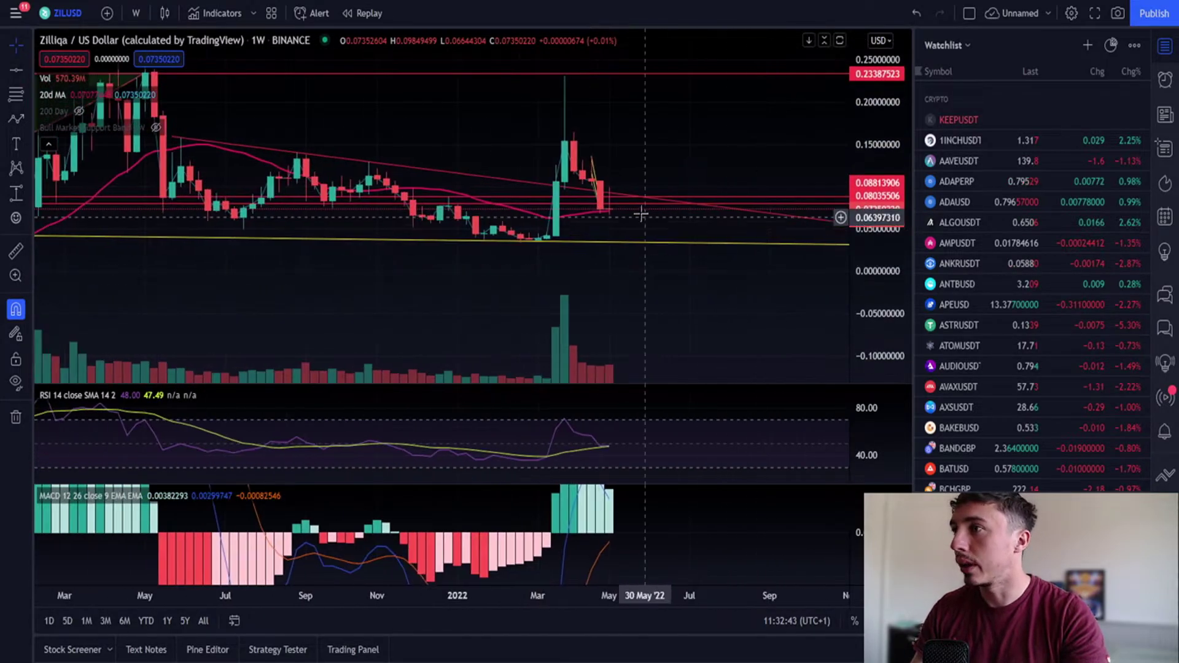
{"action": "left_click", "coordinate": [595, 157]}
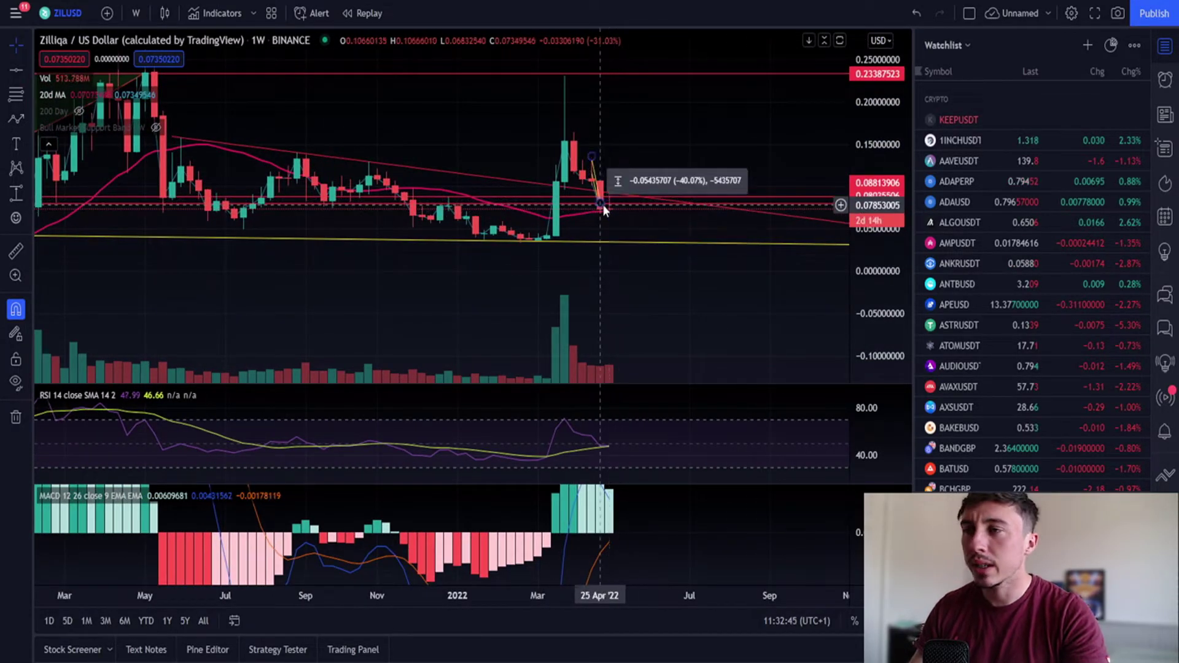
{"action": "left_click", "coordinate": [604, 210]}
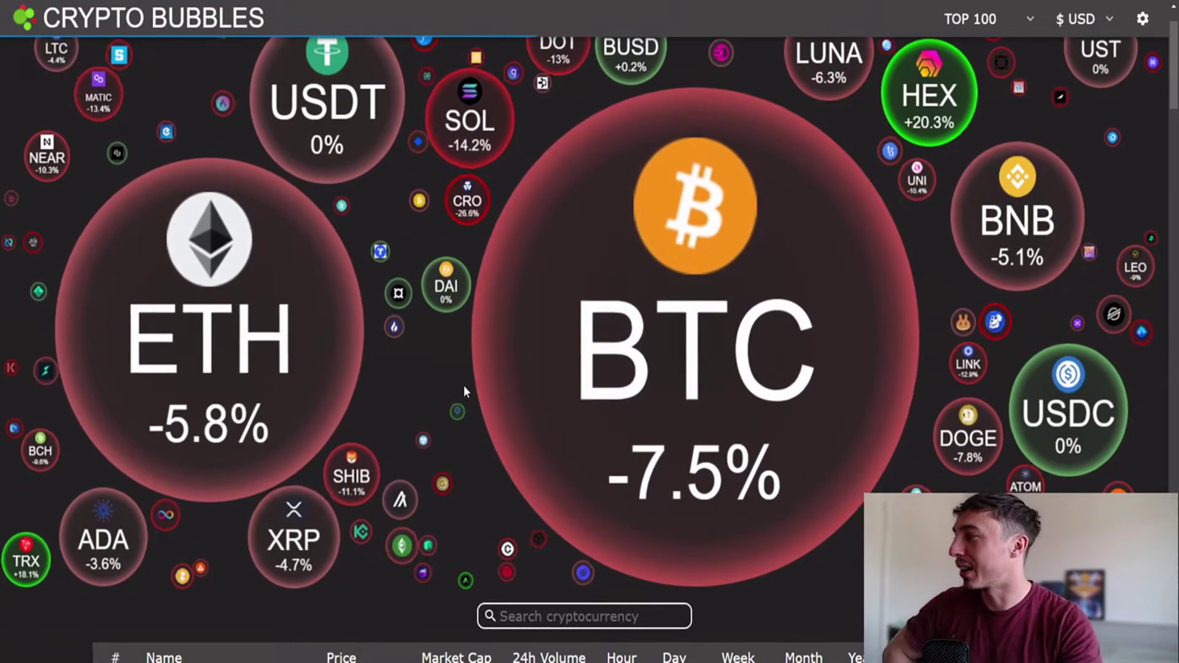
{"action": "scroll", "coordinate": [738, 357], "scroll_direction": "down", "scroll_amount": 2}
{"action": "scroll", "coordinate": [737, 360], "scroll_direction": "down", "scroll_amount": 1}
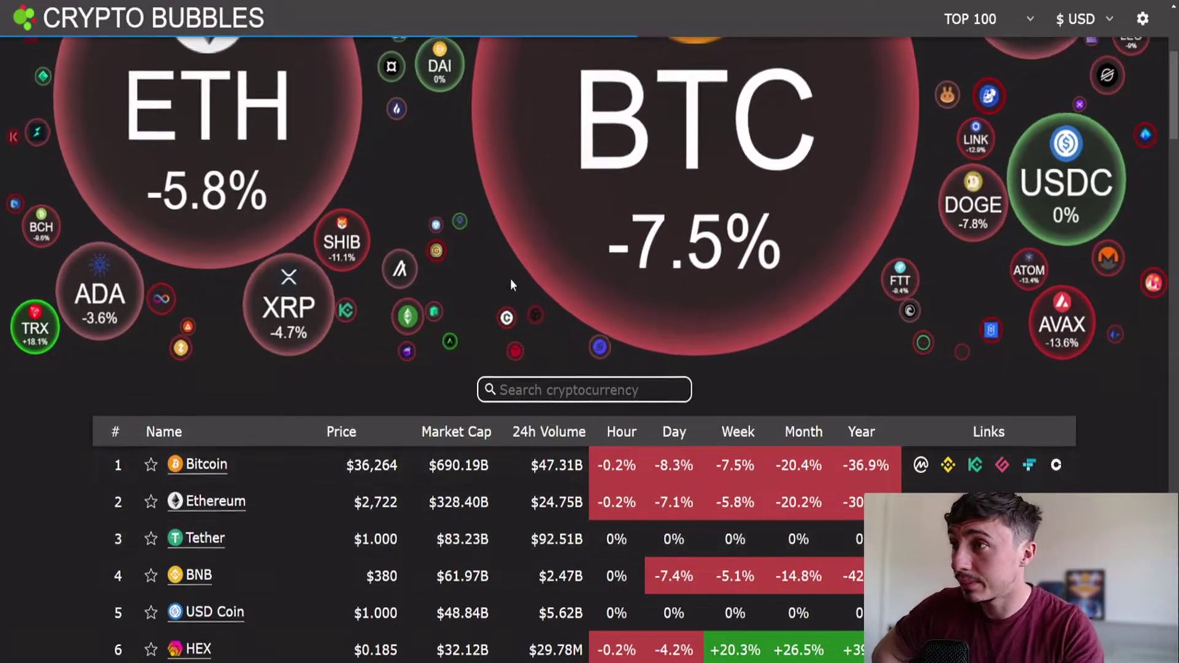
{"action": "scroll", "coordinate": [512, 280], "scroll_direction": "up", "scroll_amount": 3}
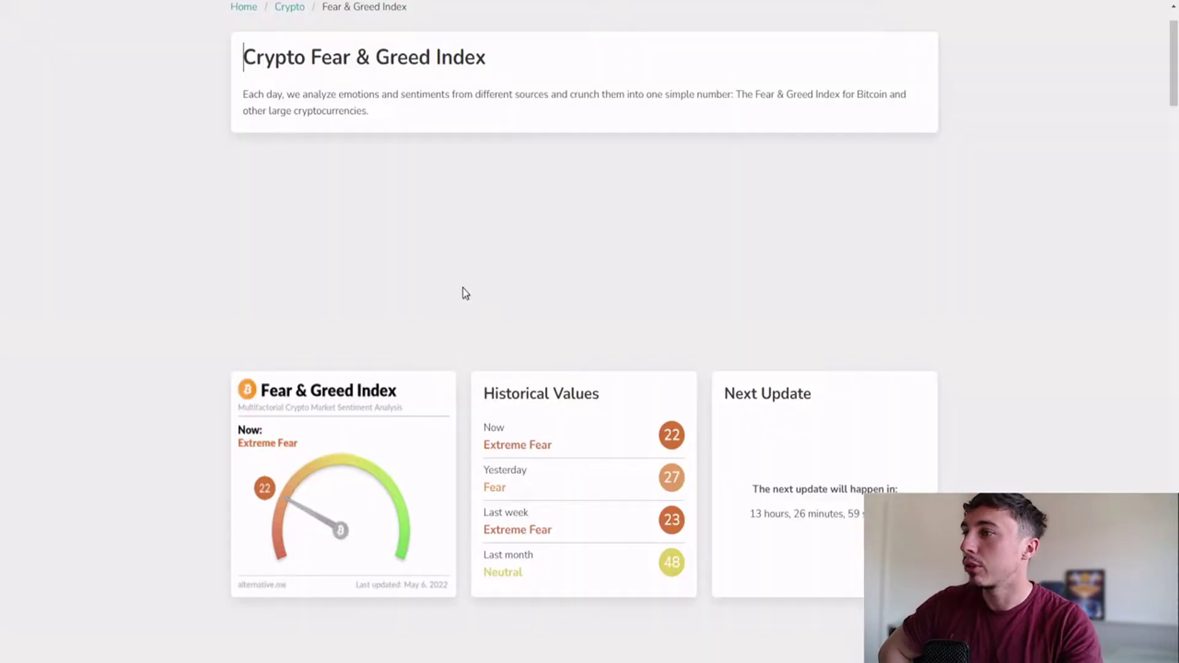
{"action": "scroll", "coordinate": [463, 292], "scroll_direction": "down", "scroll_amount": 1}
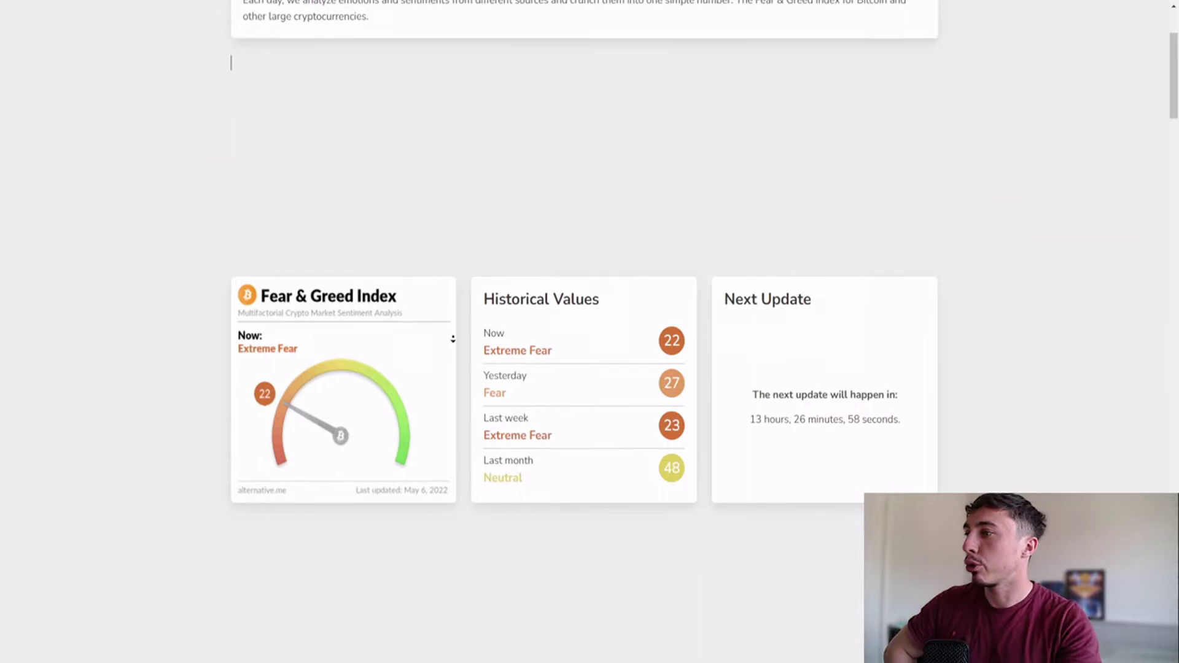
{"action": "scroll", "coordinate": [454, 345], "scroll_direction": "down", "scroll_amount": 2}
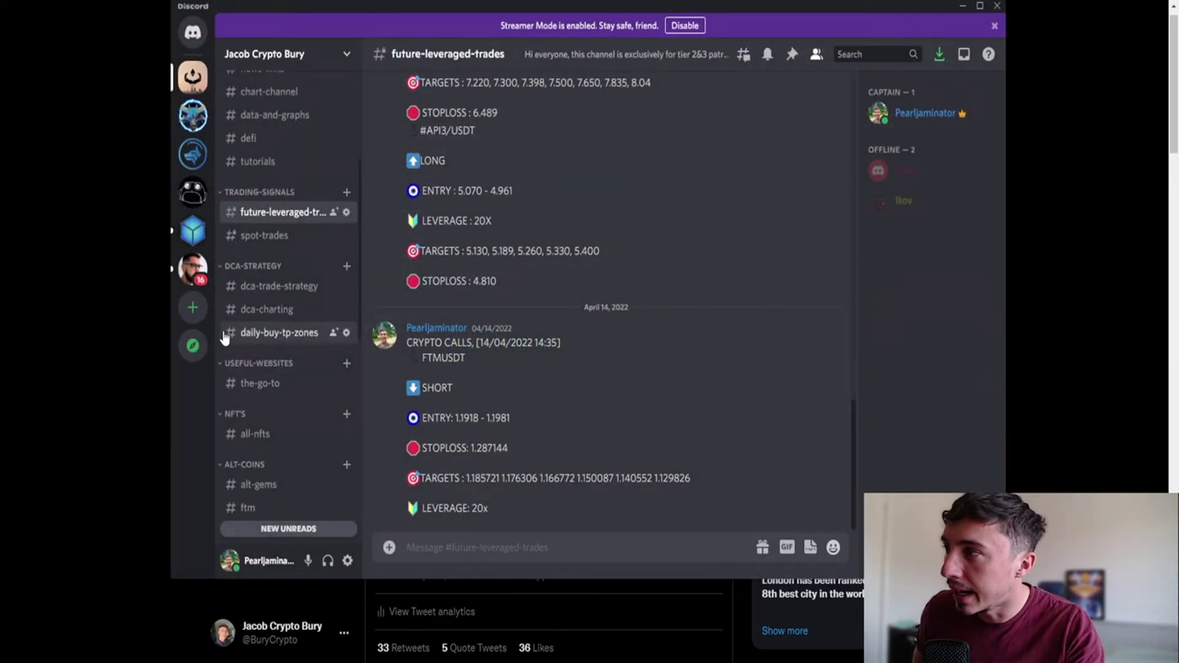
{"action": "scroll", "coordinate": [224, 337], "scroll_direction": "up", "scroll_amount": 3}
{"action": "scroll", "coordinate": [223, 338], "scroll_direction": "up", "scroll_amount": 2}
Step: Browse #general-discussion, then minimise Discord to reveal the $100 BUSD giveaway tweet
{"action": "left_click", "coordinate": [263, 296]}
{"action": "left_click", "coordinate": [277, 273]}
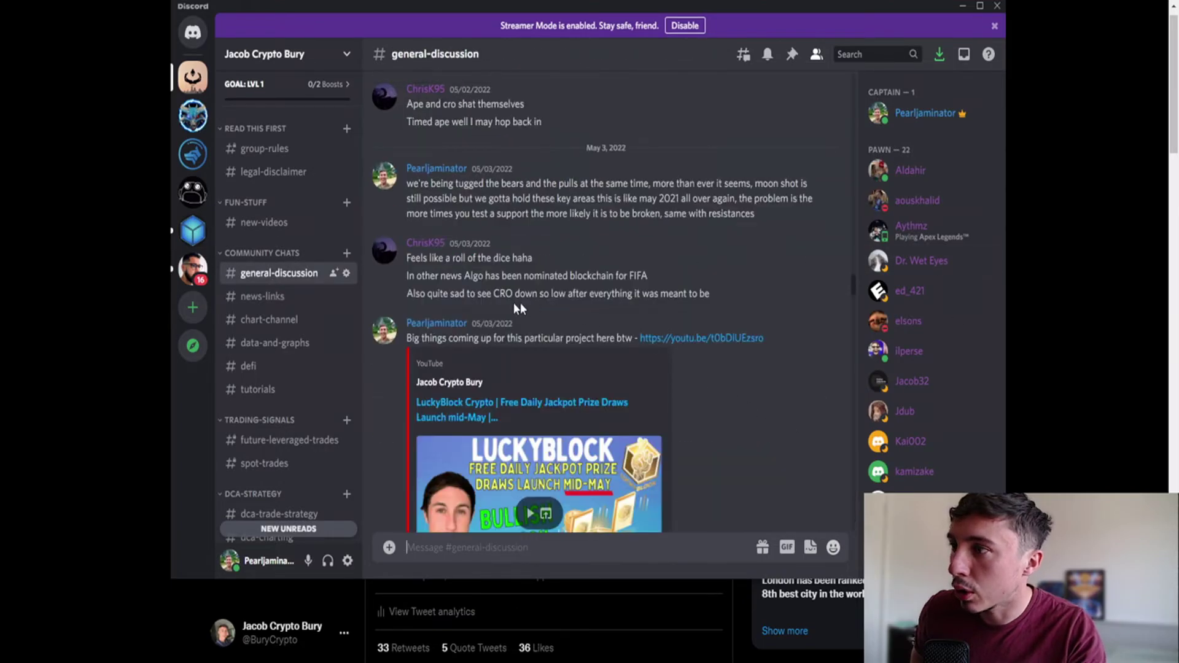
{"action": "scroll", "coordinate": [470, 279], "scroll_direction": "down", "scroll_amount": 5}
{"action": "scroll", "coordinate": [532, 293], "scroll_direction": "down", "scroll_amount": 5}
{"action": "scroll", "coordinate": [508, 244], "scroll_direction": "down", "scroll_amount": 5}
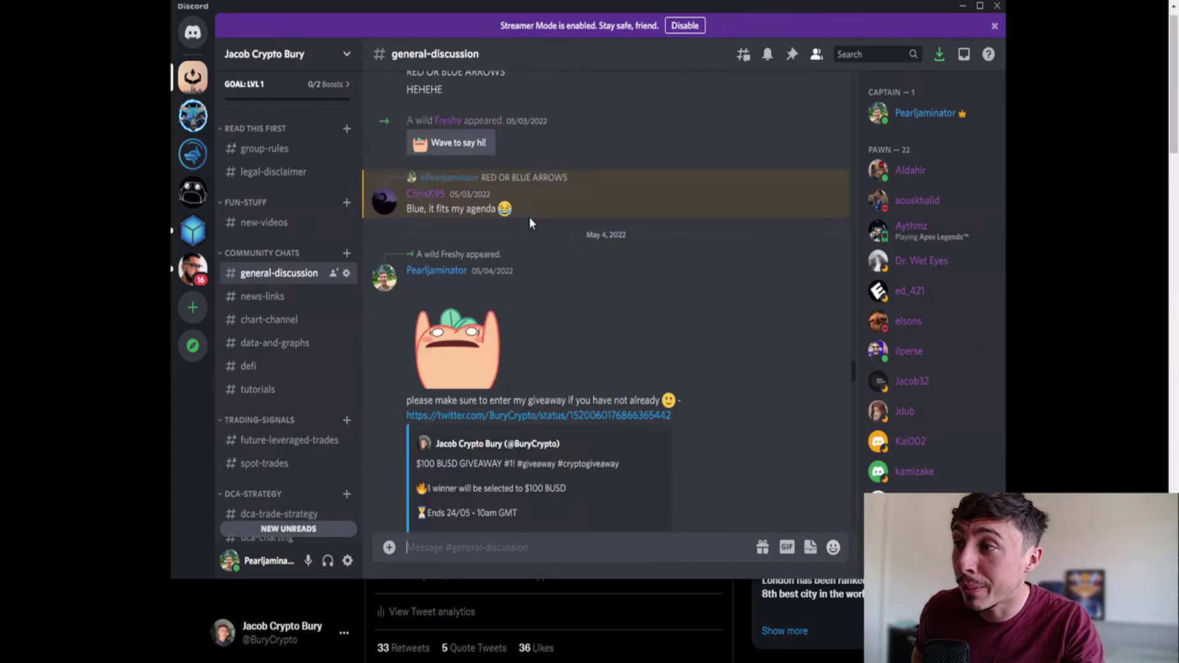
{"action": "scroll", "coordinate": [528, 217], "scroll_direction": "down", "scroll_amount": 5}
{"action": "scroll", "coordinate": [530, 222], "scroll_direction": "down", "scroll_amount": 5}
{"action": "scroll", "coordinate": [533, 231], "scroll_direction": "down", "scroll_amount": 5}
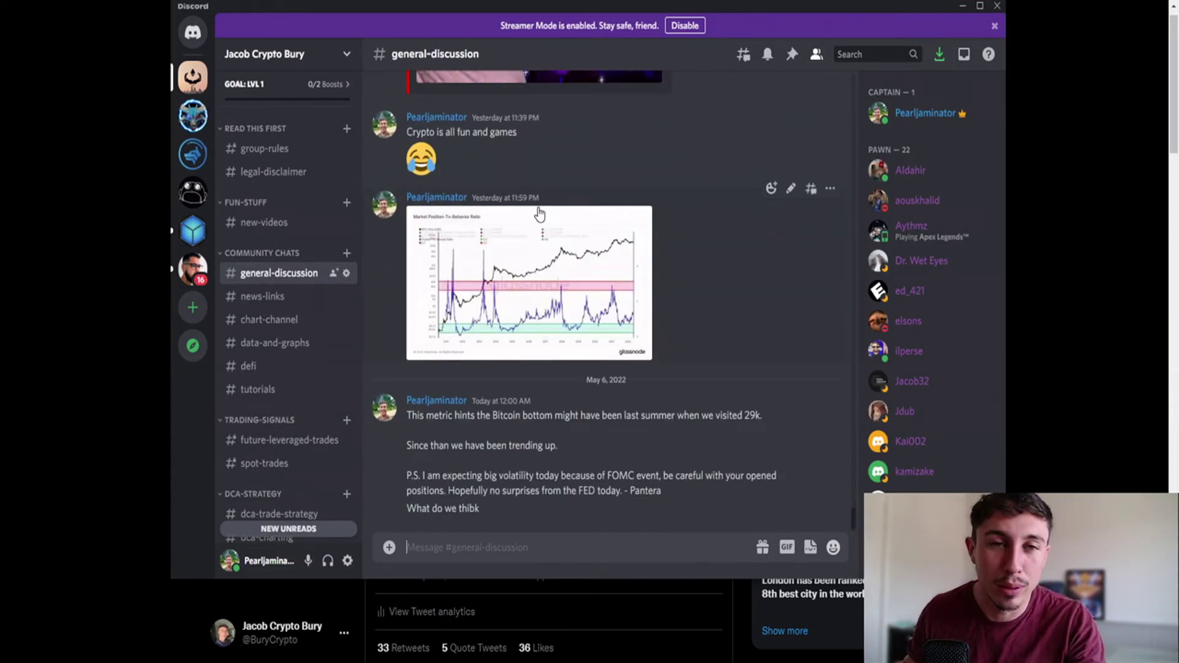
{"action": "scroll", "coordinate": [540, 214], "scroll_direction": "up", "scroll_amount": 3}
{"action": "scroll", "coordinate": [552, 243], "scroll_direction": "up", "scroll_amount": 5}
{"action": "scroll", "coordinate": [552, 244], "scroll_direction": "up", "scroll_amount": 3}
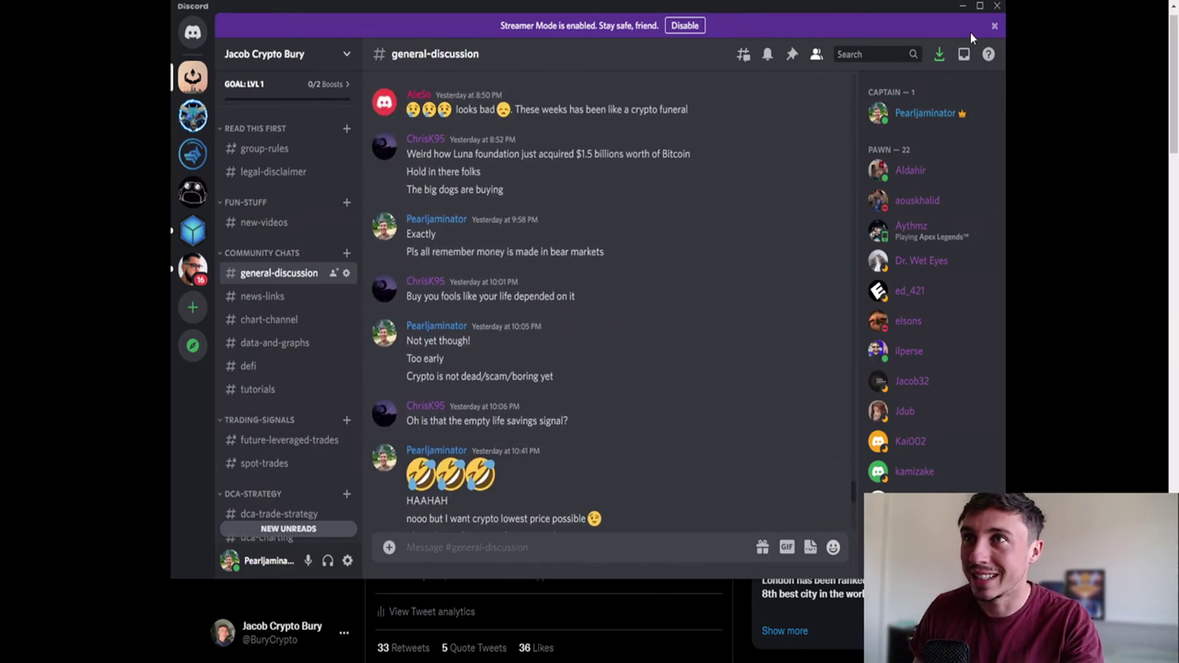
{"action": "left_click", "coordinate": [961, 7]}
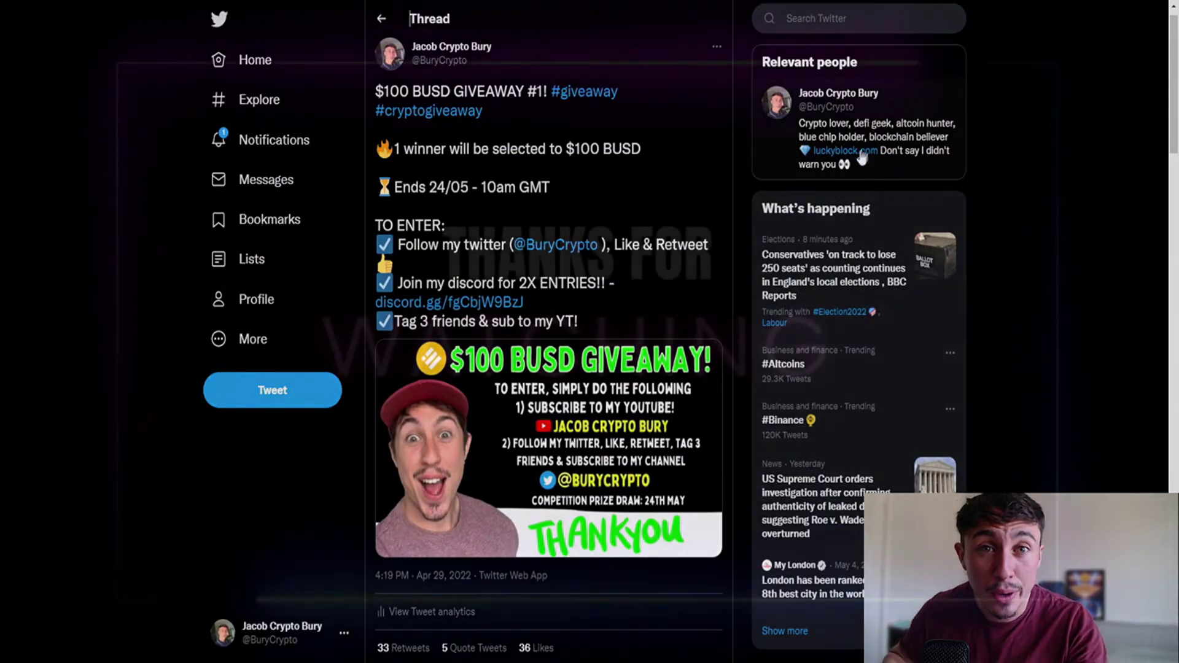